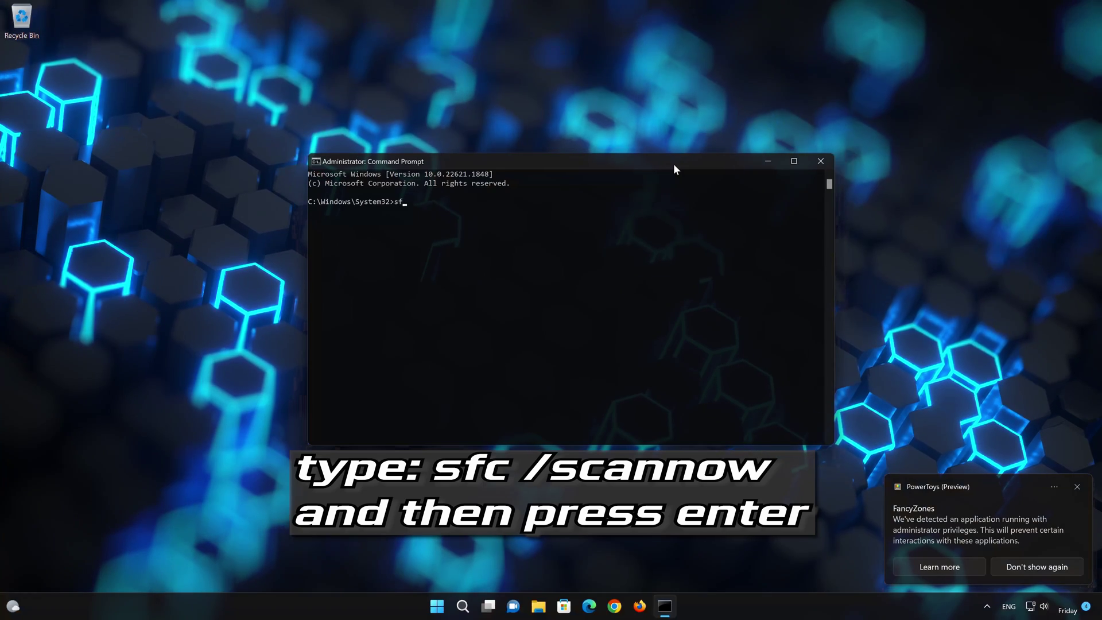
Run the system file check with sfc /scannow, and exit the command prompt once the scan completes
{"action": "type", "text": "cannow"}
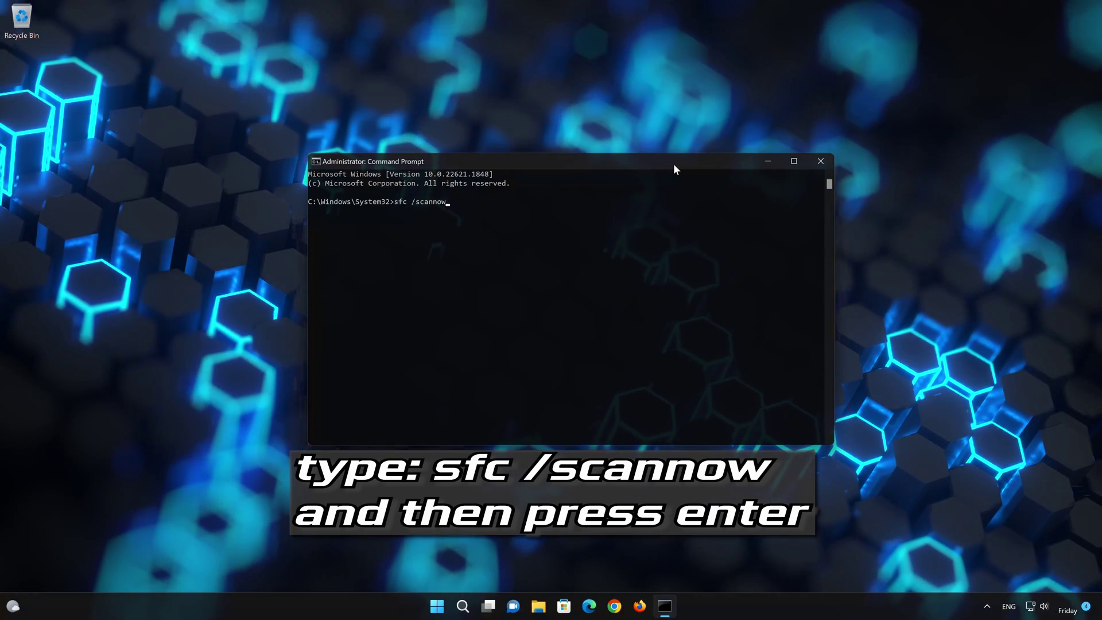
{"action": "key", "text": "Return"}
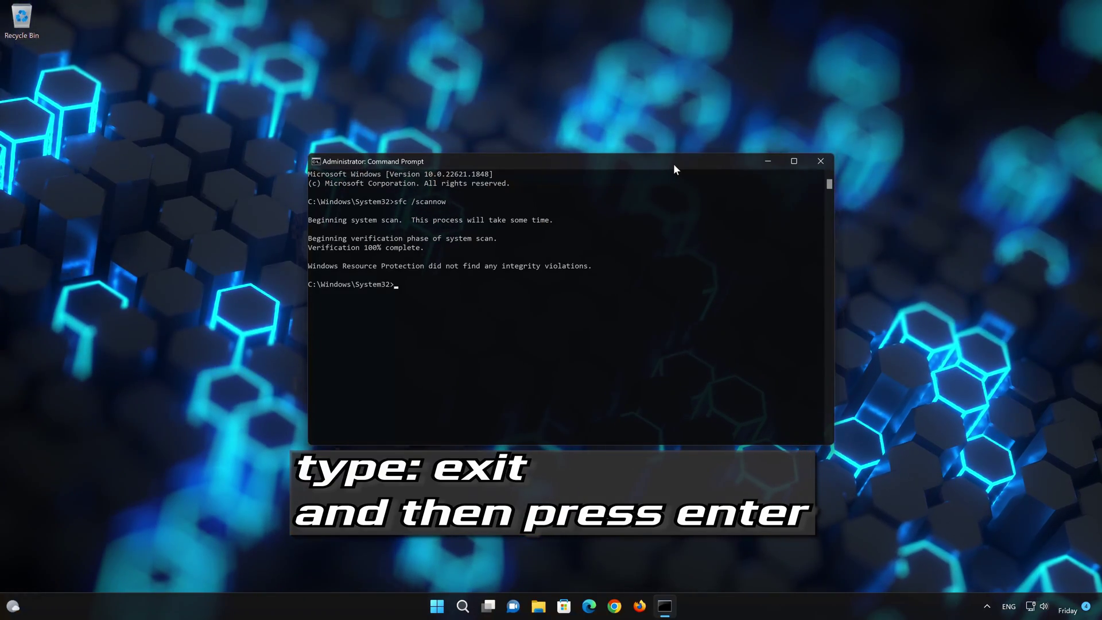
{"action": "type", "text": "exit"}
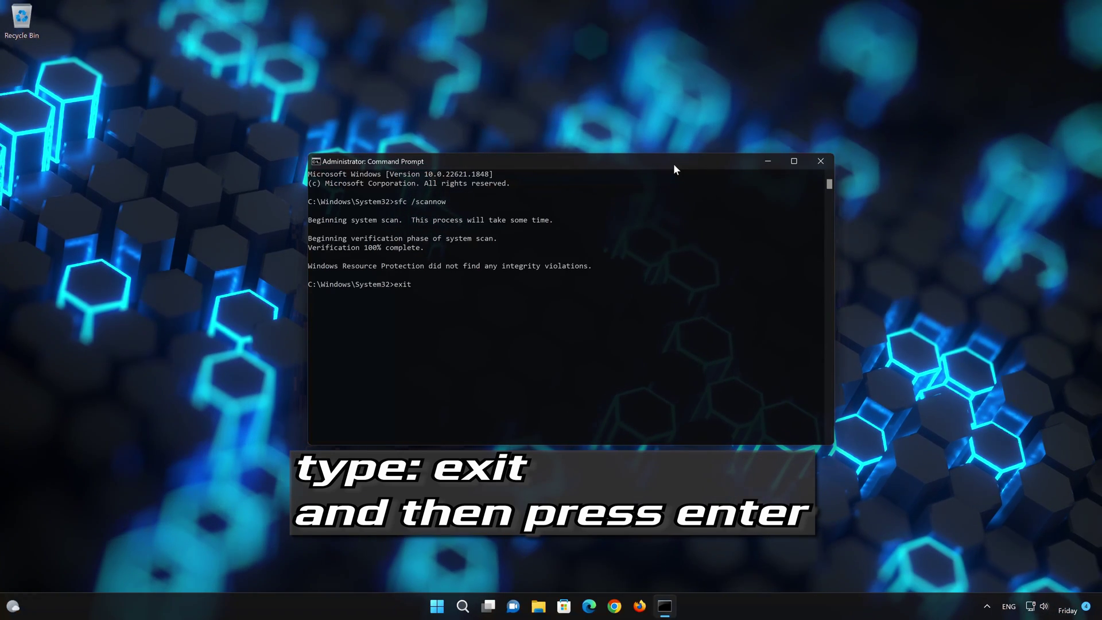
{"action": "key", "text": "Return"}
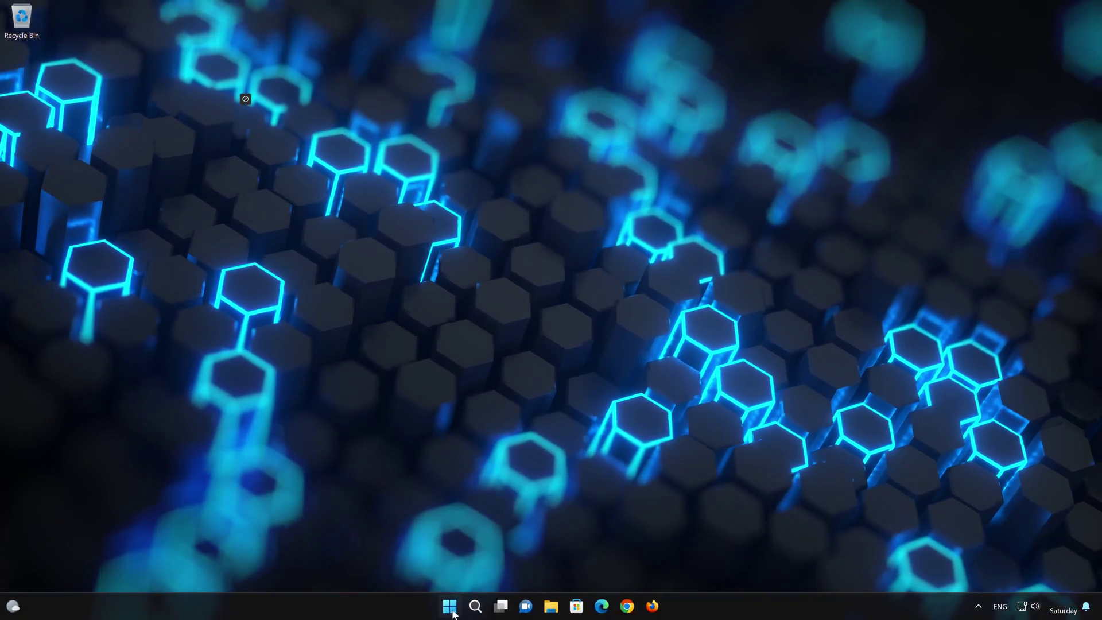
Open the list of other troubleshooters in the Windows system settings
{"action": "left_click", "coordinate": [451, 609]}
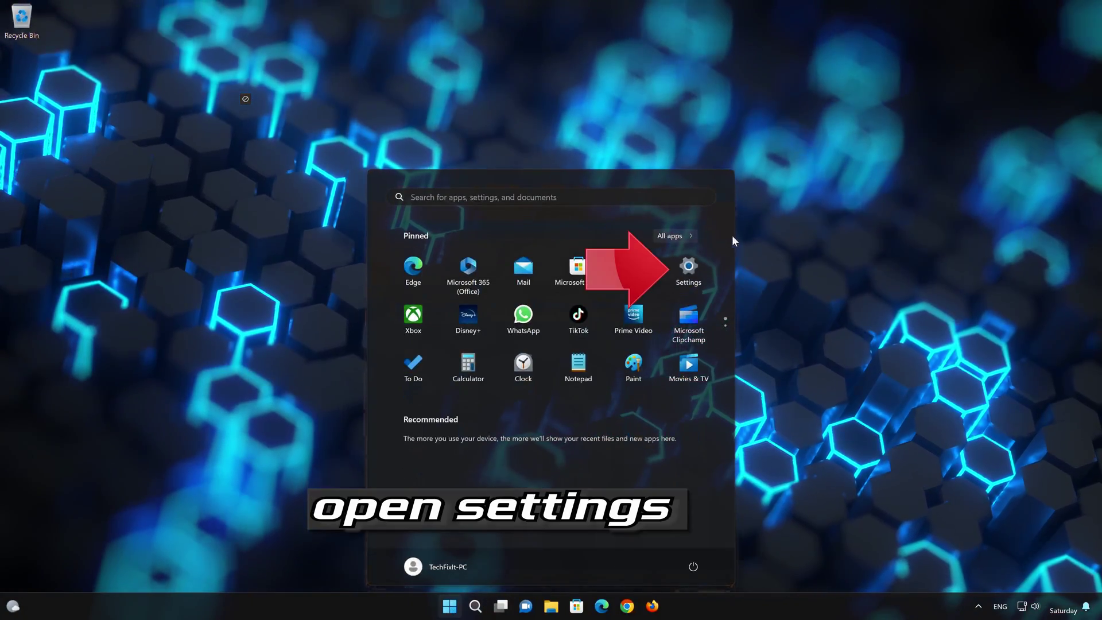
{"action": "left_click", "coordinate": [691, 270]}
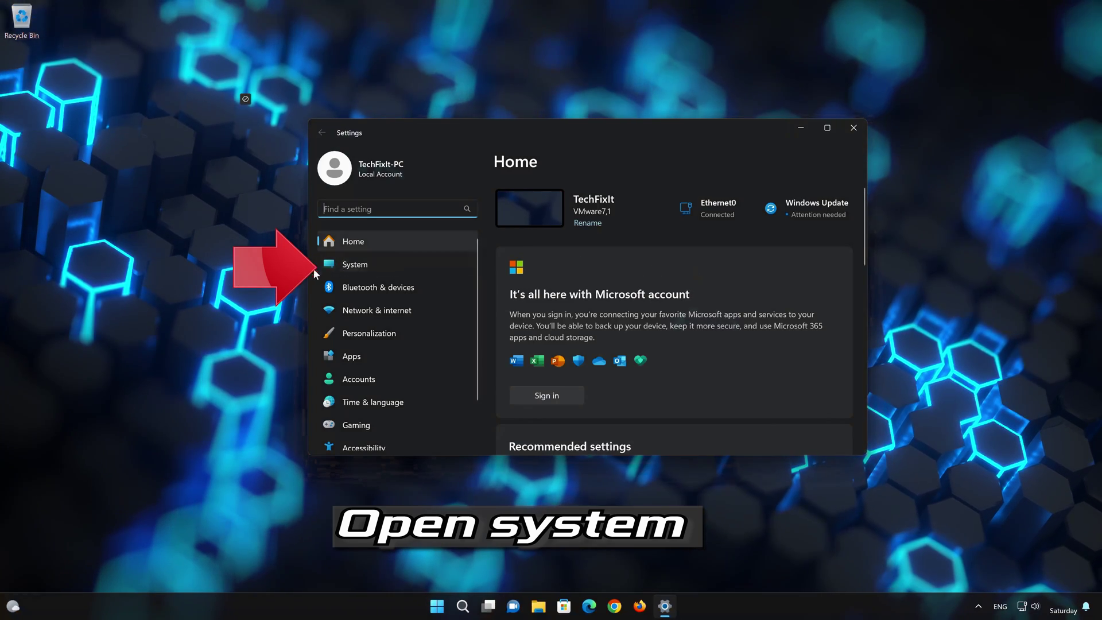
{"action": "left_click", "coordinate": [393, 267]}
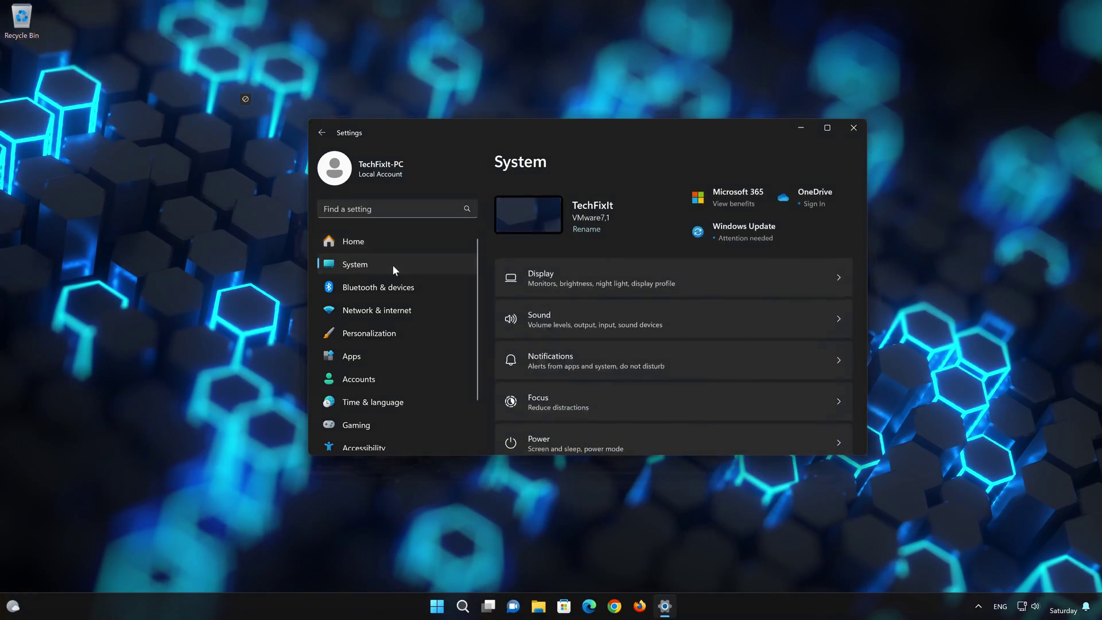
{"action": "scroll", "coordinate": [676, 351], "scroll_direction": "down", "scroll_amount": 3}
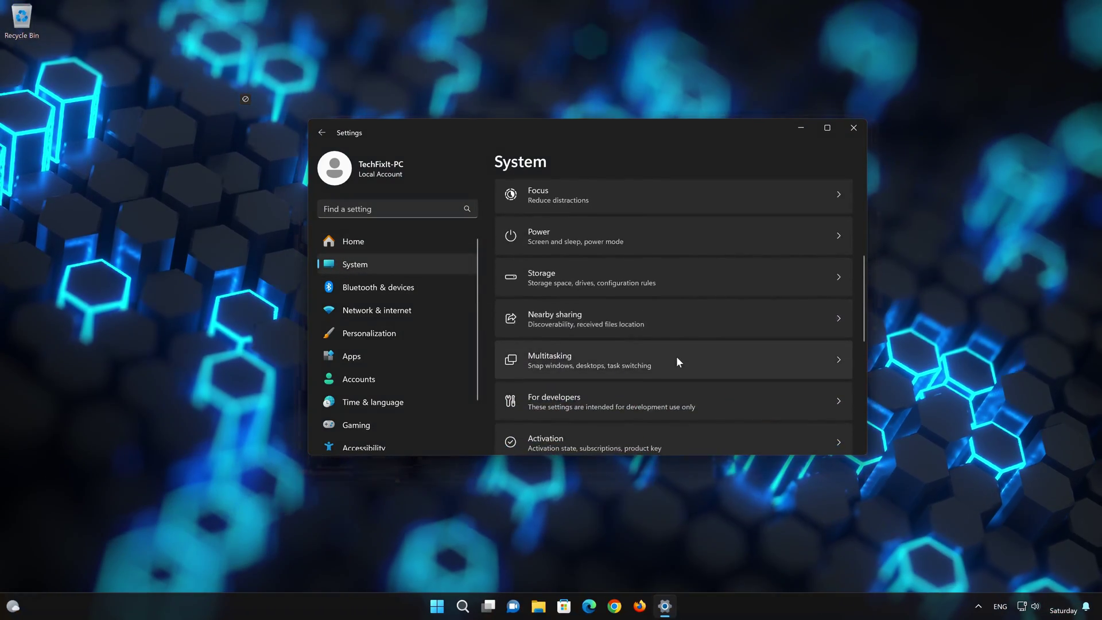
{"action": "scroll", "coordinate": [676, 356], "scroll_direction": "down", "scroll_amount": 4}
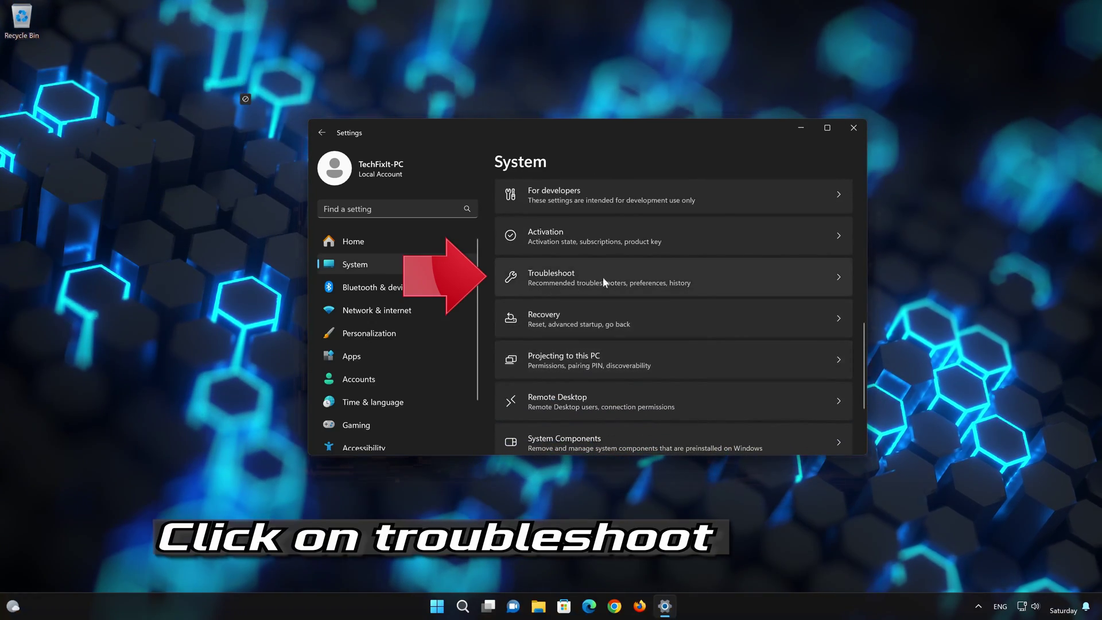
{"action": "scroll", "coordinate": [603, 277], "scroll_direction": "up", "scroll_amount": 1}
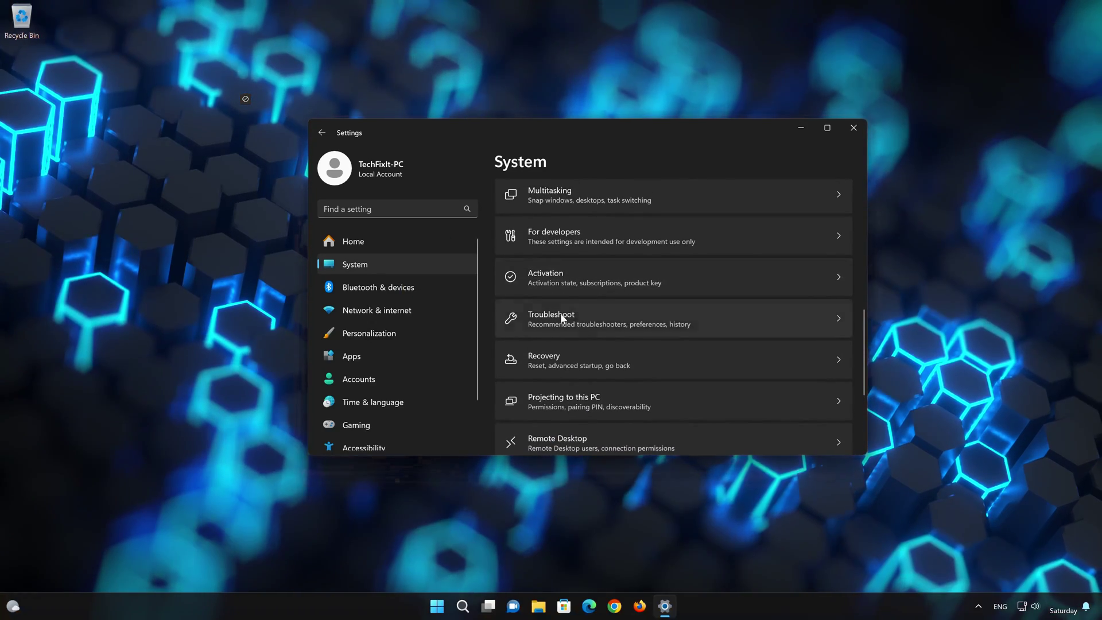
{"action": "left_click", "coordinate": [562, 318]}
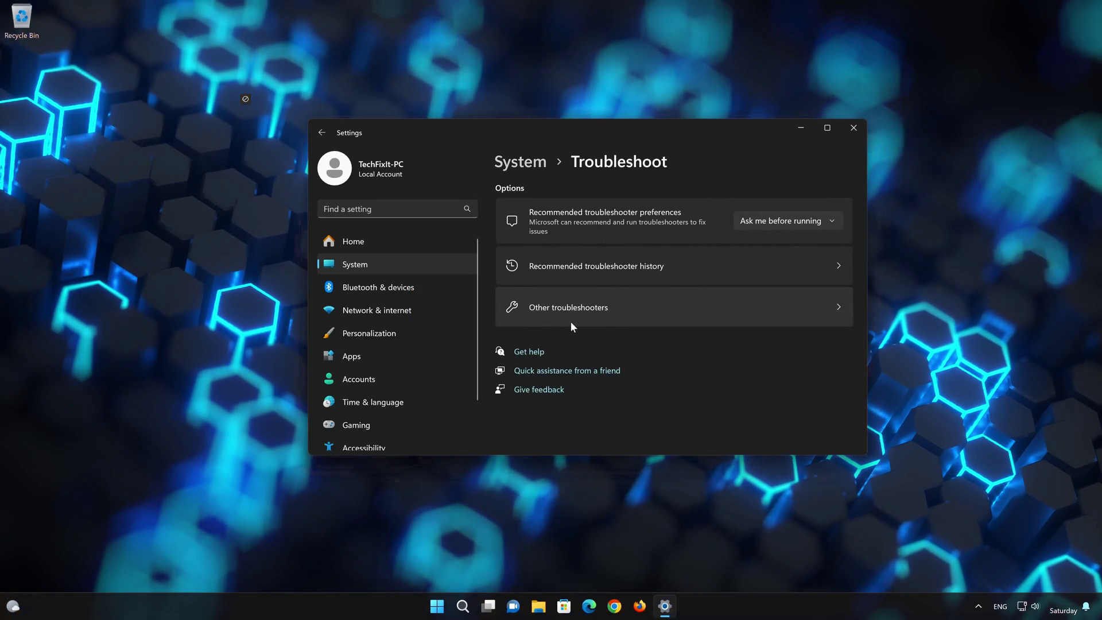
{"action": "left_click", "coordinate": [570, 323]}
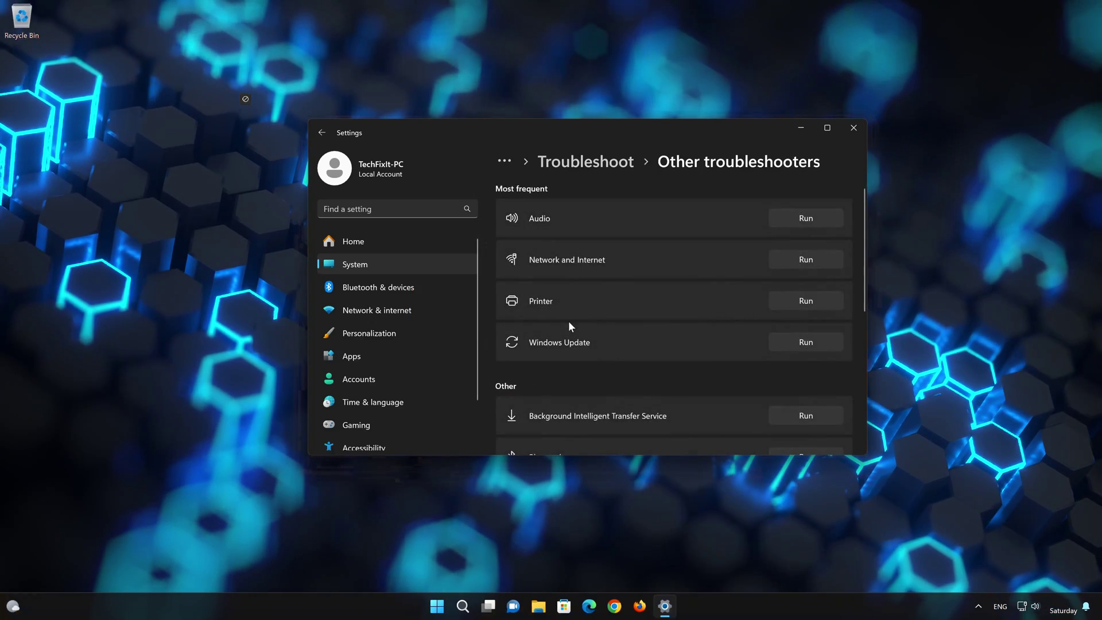
Run the Background Intelligent Transfer Service troubleshooter with its diagnostics allowed, and answer Yes to whether it solved the problem
{"action": "scroll", "coordinate": [569, 322], "scroll_direction": "down", "scroll_amount": 2}
{"action": "scroll", "coordinate": [587, 292], "scroll_direction": "up", "scroll_amount": 1}
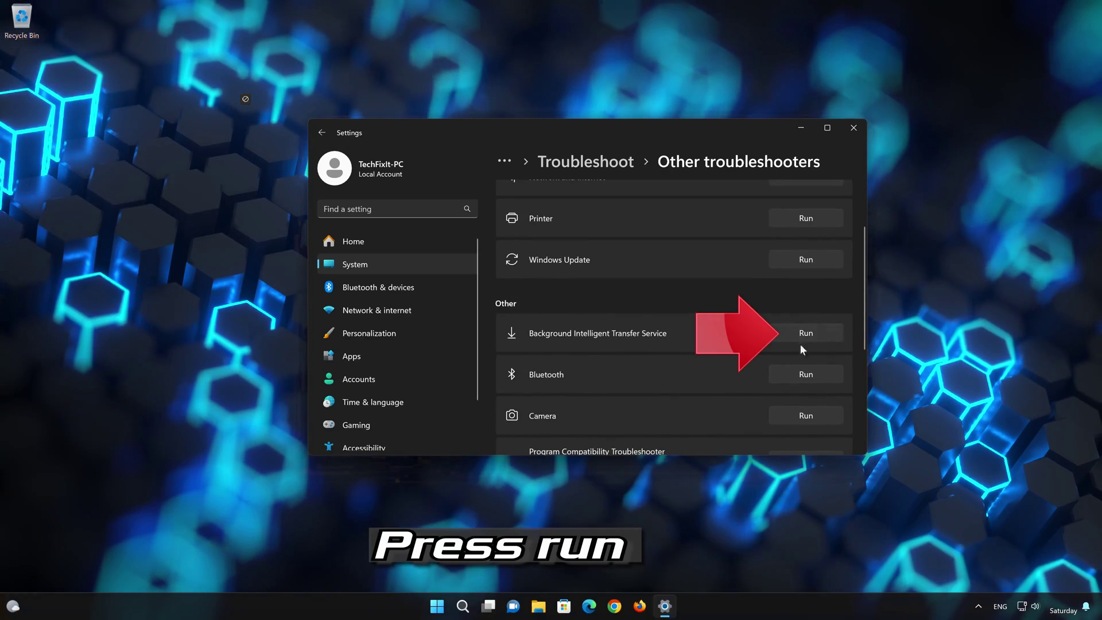
{"action": "left_click", "coordinate": [821, 334]}
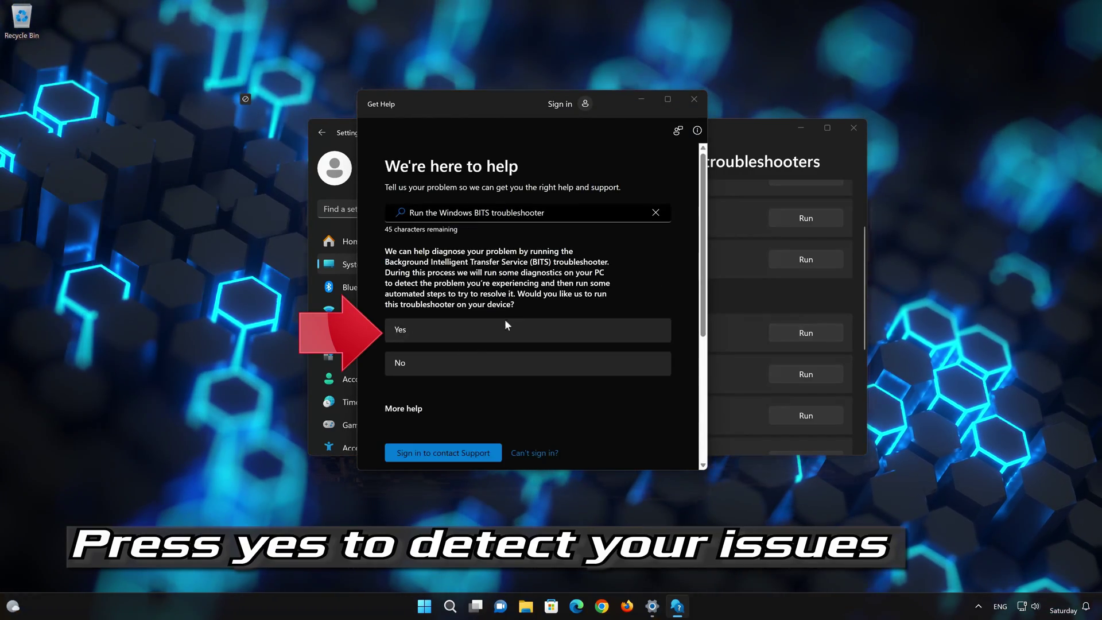
{"action": "left_click", "coordinate": [488, 331]}
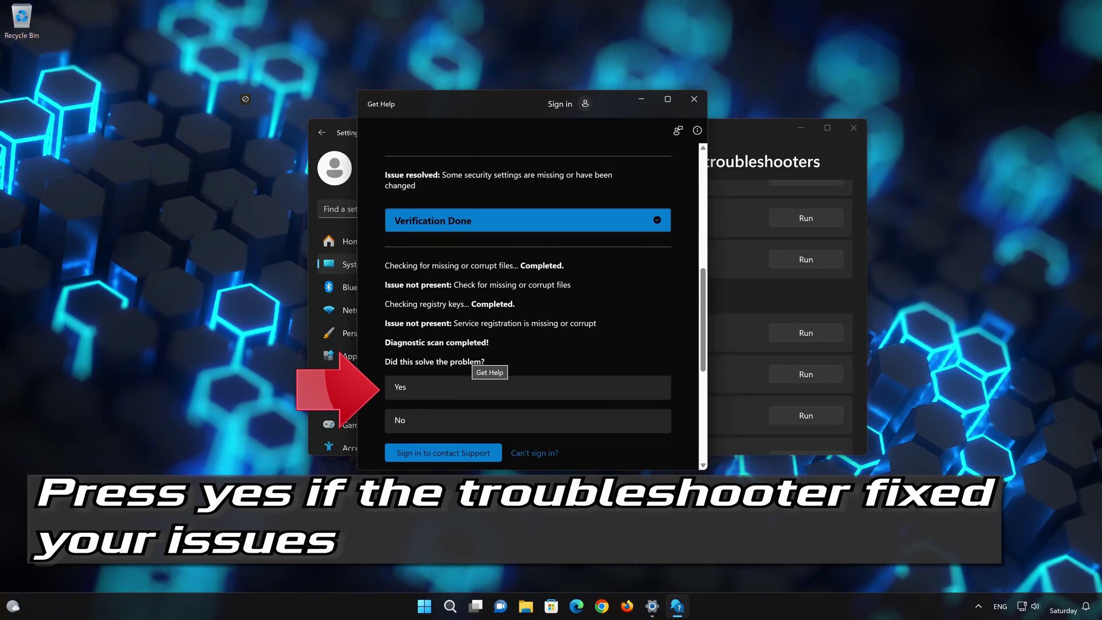
{"action": "left_click", "coordinate": [448, 395]}
Close the Get Help and Settings windows
{"action": "scroll", "coordinate": [448, 394], "scroll_direction": "down", "scroll_amount": 8}
{"action": "left_click", "coordinate": [695, 100]}
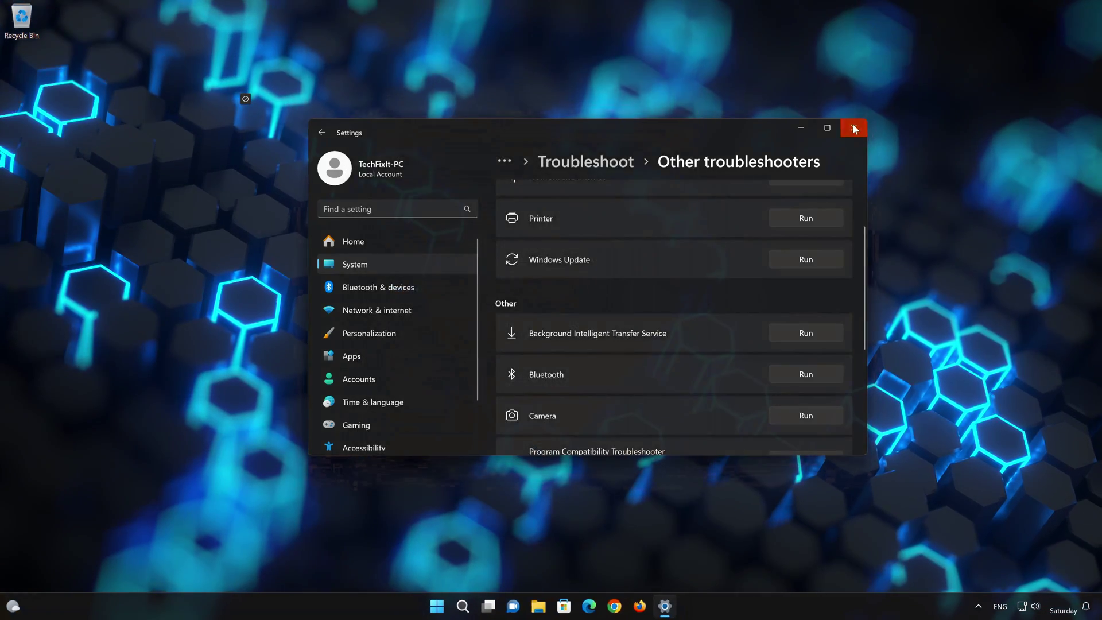
{"action": "left_click", "coordinate": [853, 128]}
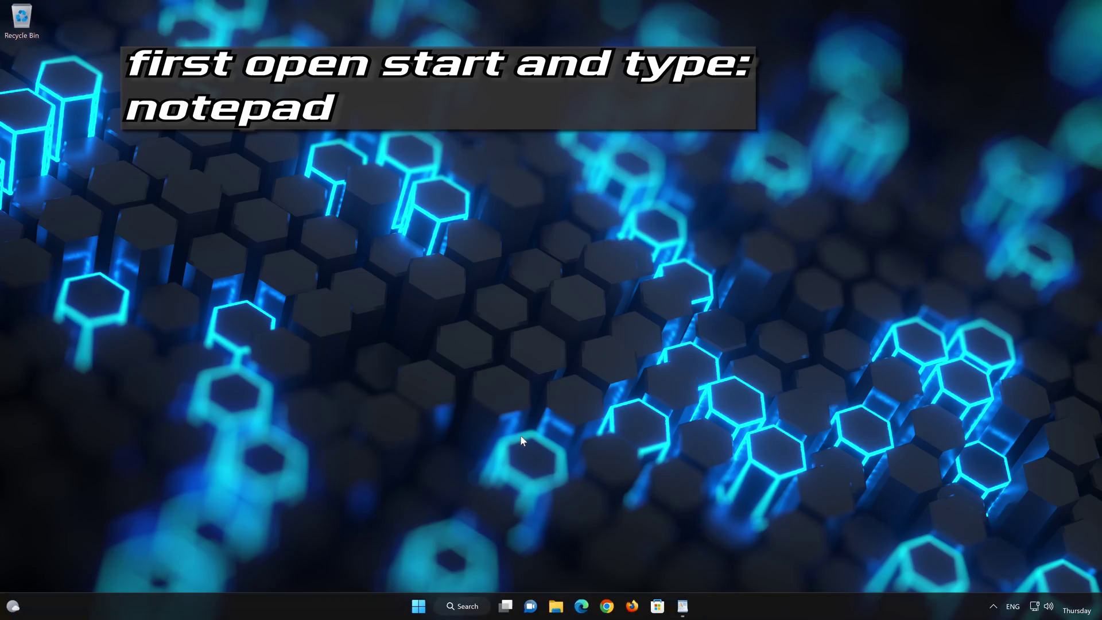
Search for notepad and open the Notepad app with an empty document
{"action": "left_click", "coordinate": [419, 607]}
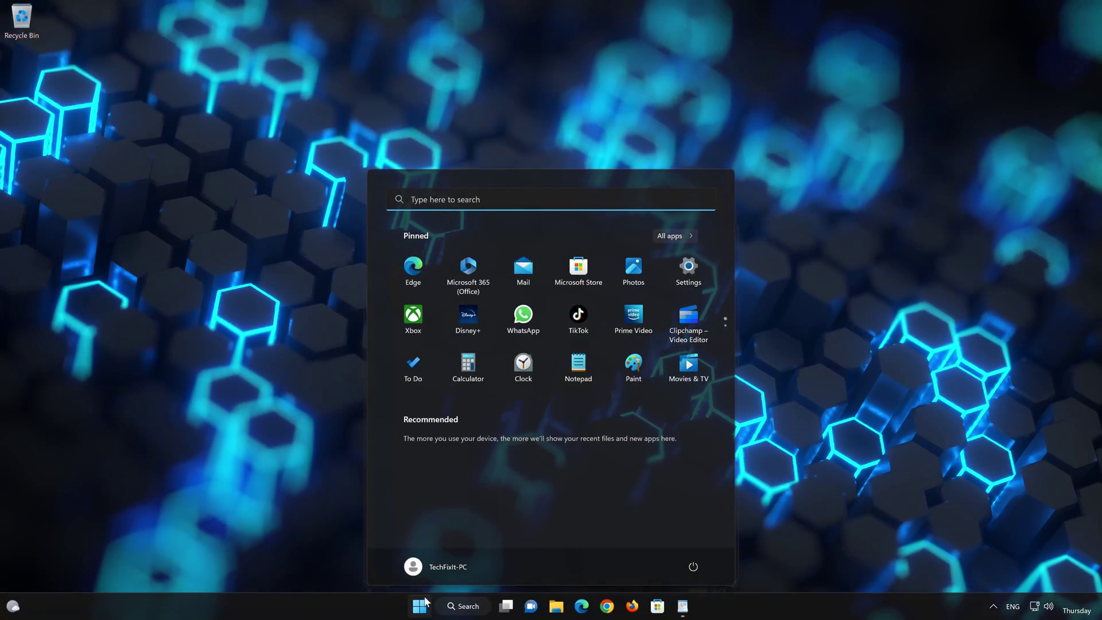
{"action": "type", "text": "notepad"}
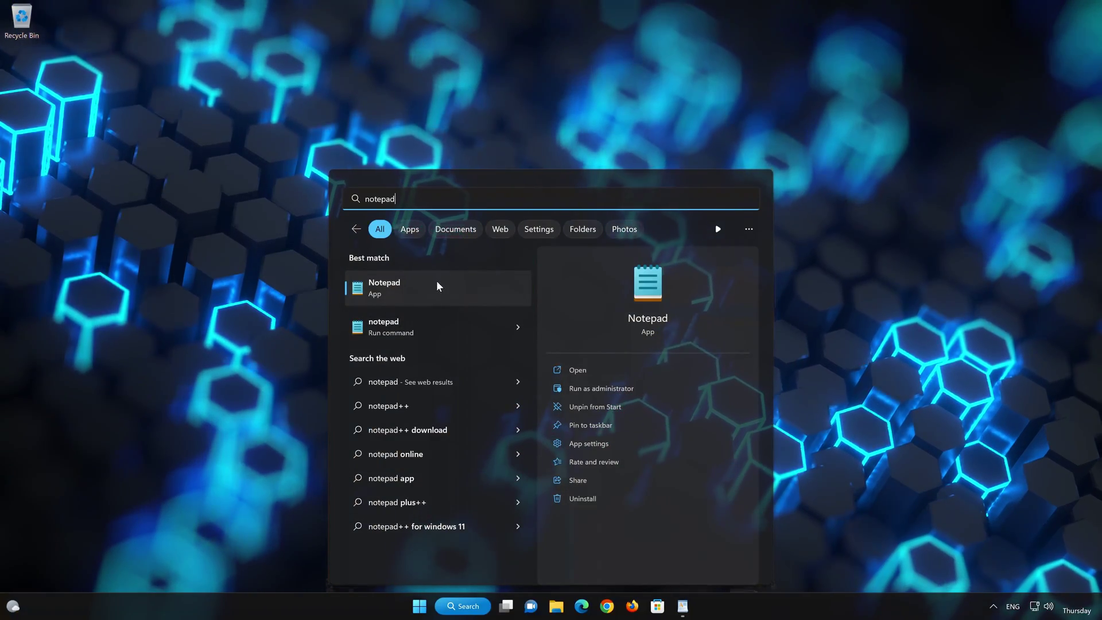
{"action": "left_click", "coordinate": [437, 282]}
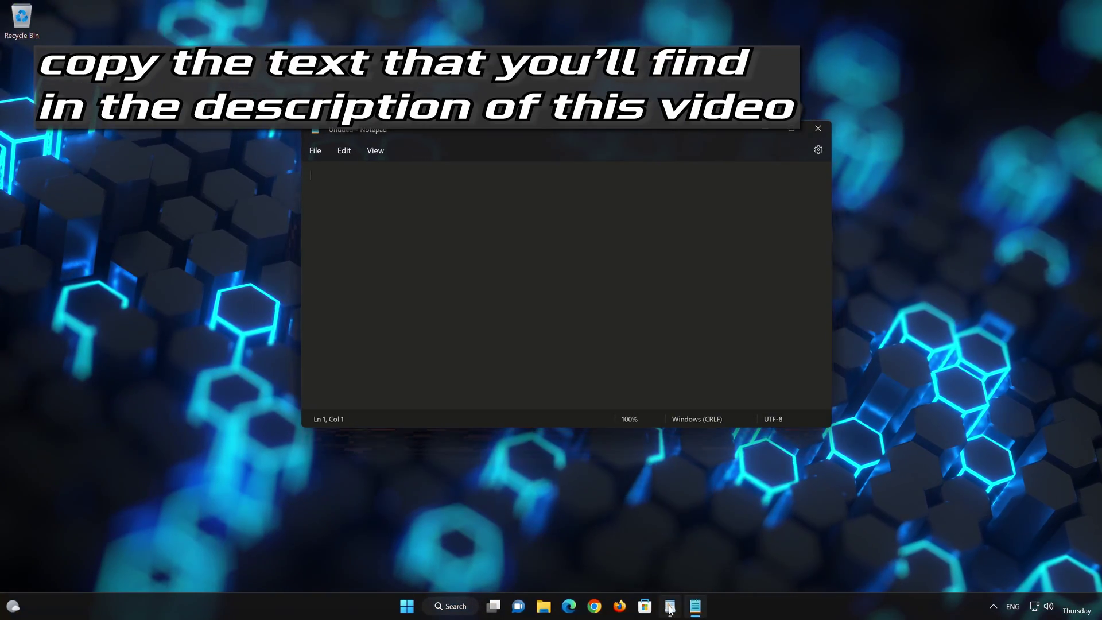
Copy all the service reset commands from the open WordPad document and paste them into the empty Notepad file
{"action": "left_click", "coordinate": [670, 606]}
{"action": "left_click_drag", "start_coordinate": [465, 431], "coordinate": [385, 215]}
{"action": "right_click", "coordinate": [395, 233]}
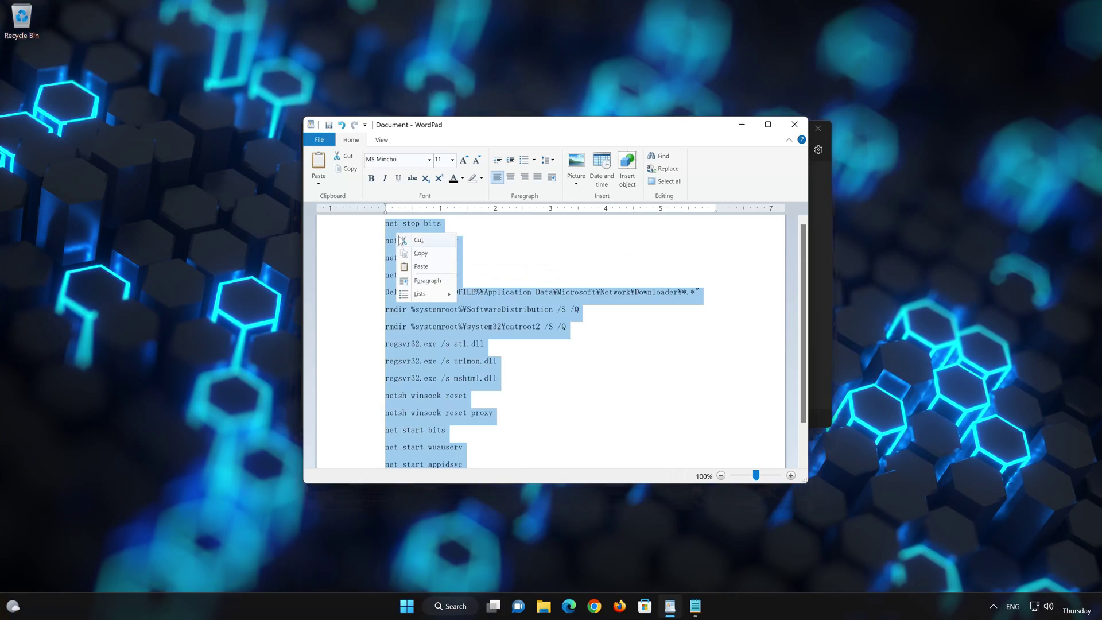
{"action": "left_click", "coordinate": [427, 256]}
{"action": "left_click", "coordinate": [745, 124]}
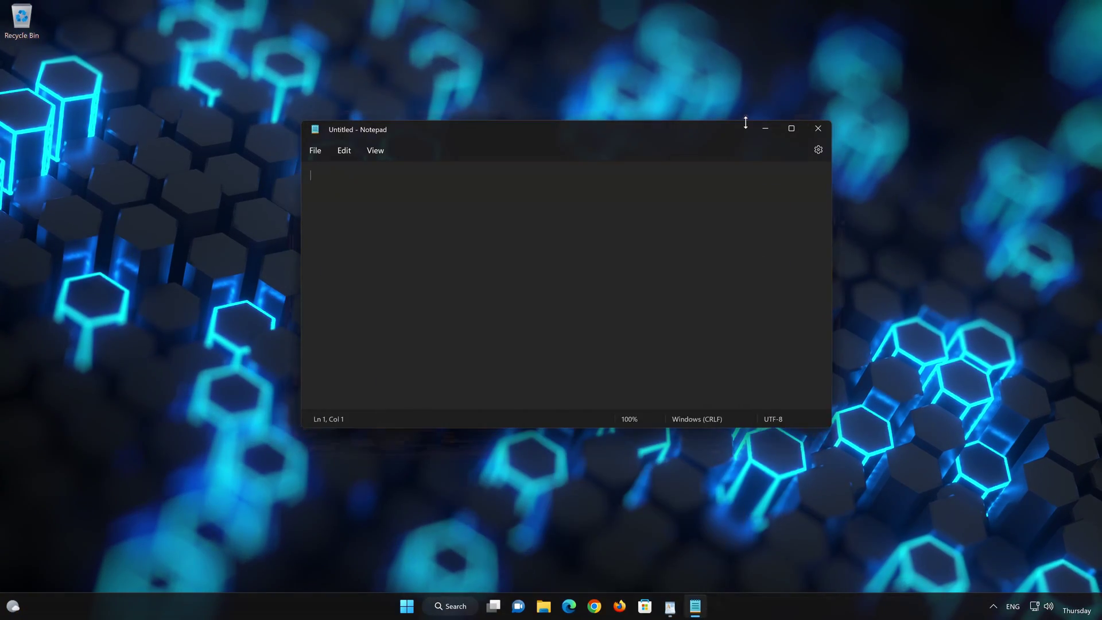
{"action": "right_click", "coordinate": [351, 193]}
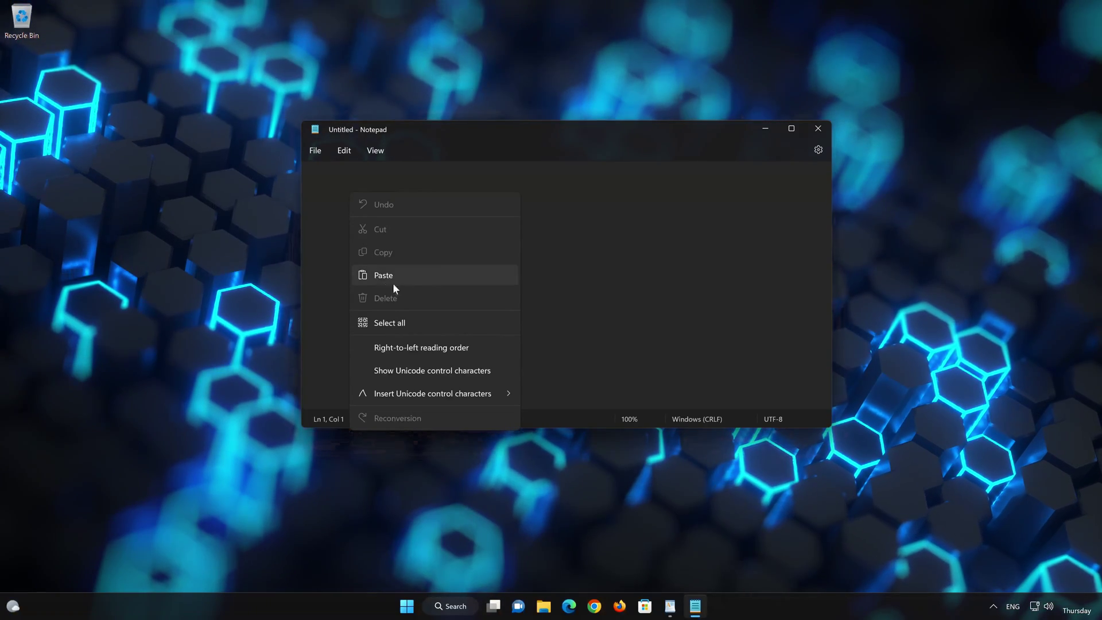
{"action": "left_click", "coordinate": [406, 275]}
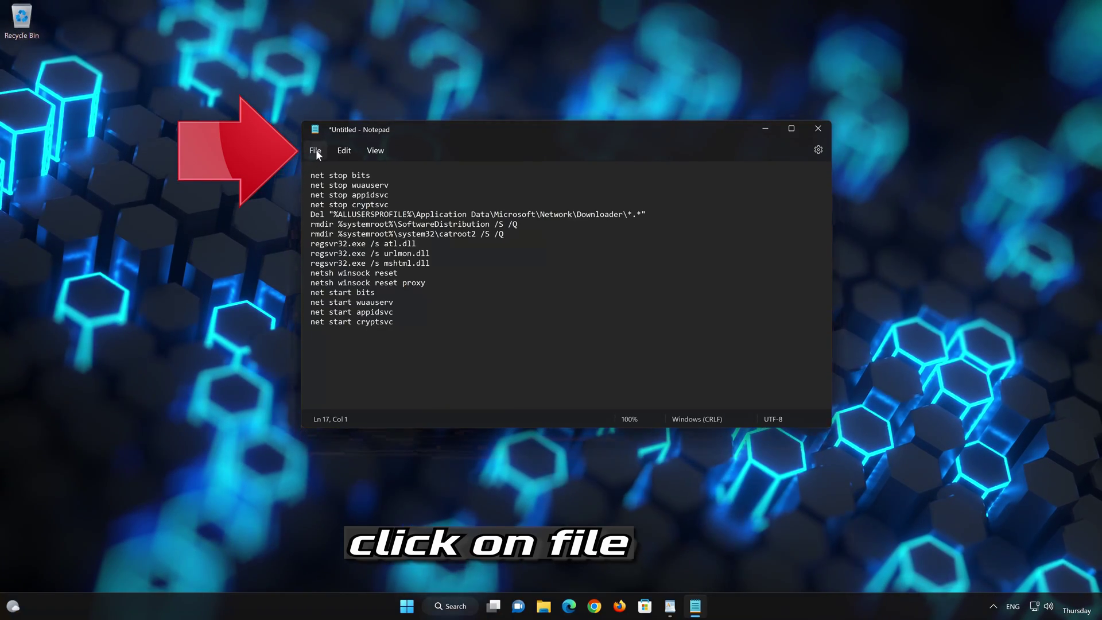
Save the commands to the Desktop as FIX.BAT with the file type All files, and close Notepad
{"action": "left_click", "coordinate": [316, 151]}
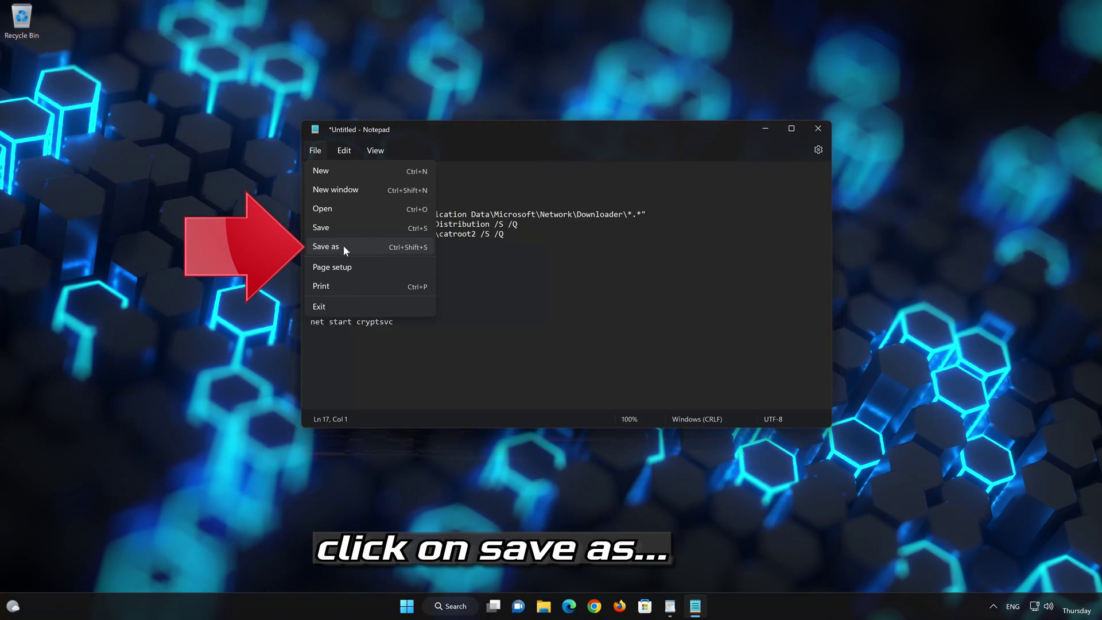
{"action": "left_click", "coordinate": [359, 247]}
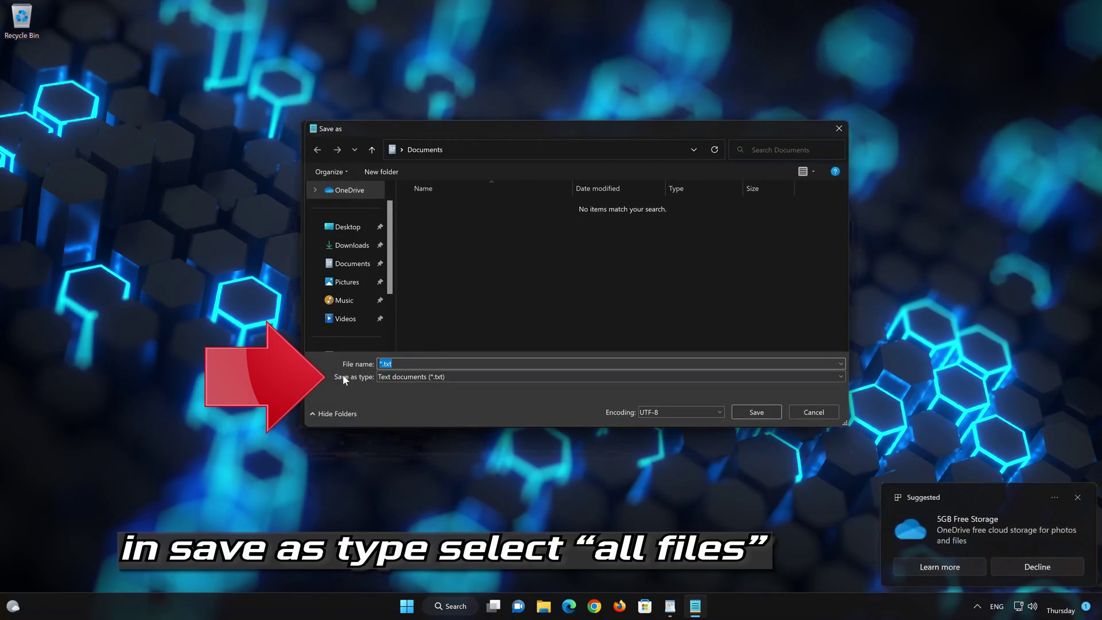
{"action": "left_click", "coordinate": [399, 376]}
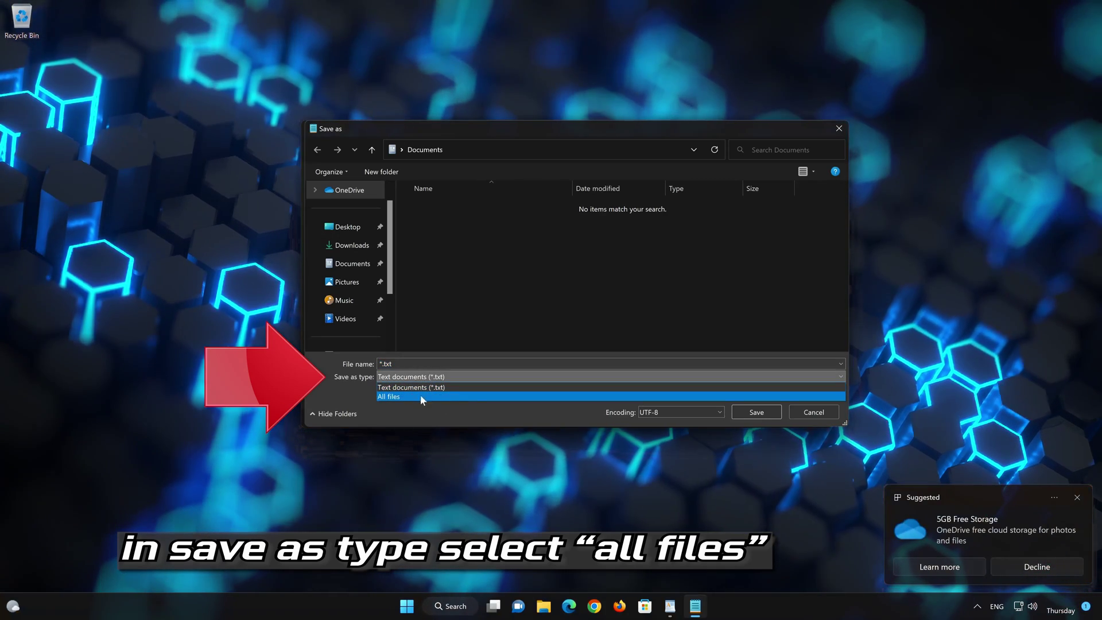
{"action": "left_click", "coordinate": [416, 396]}
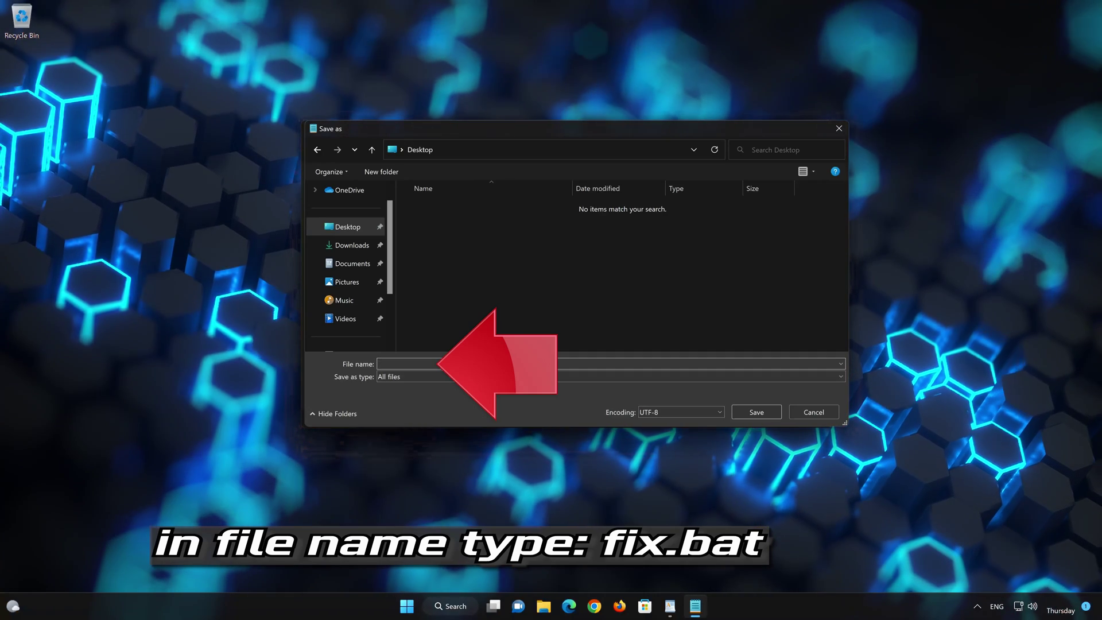
{"action": "type", "text": "FIX"}
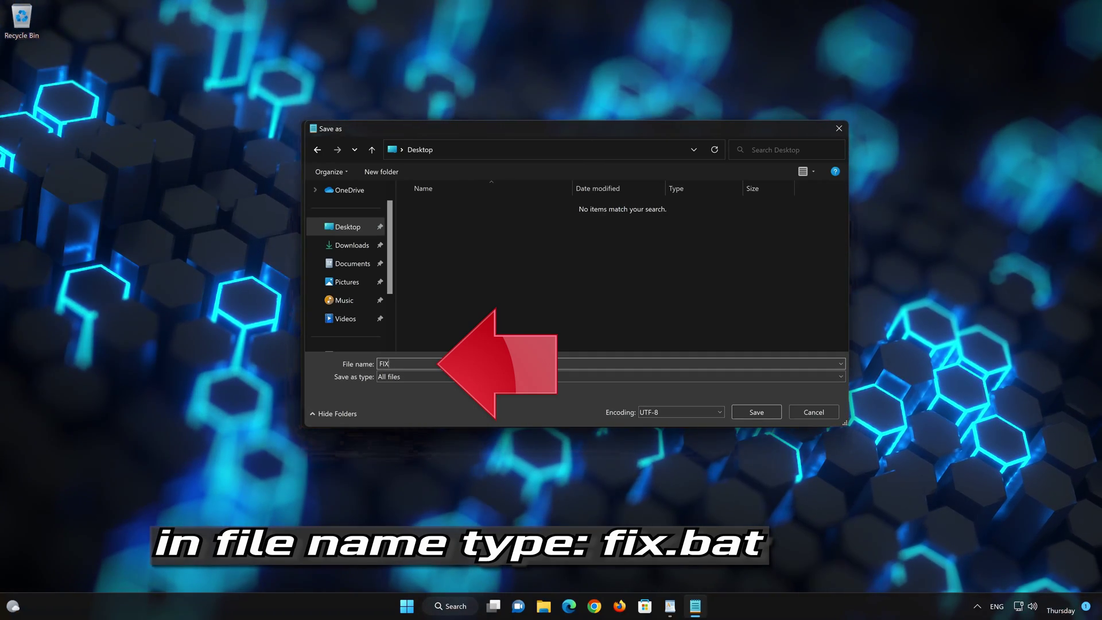
{"action": "type", "text": "BAT"}
{"action": "key", "text": "Left"}
{"action": "key", "text": "Left"}
{"action": "key", "text": "Left"}
{"action": "type", "text": "."}
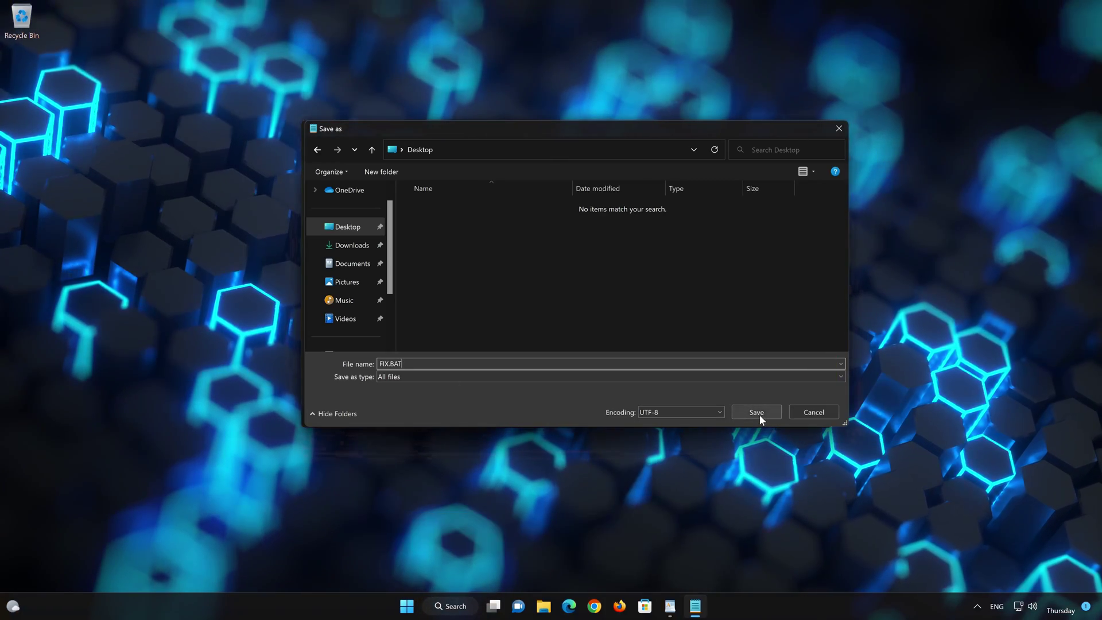
{"action": "left_click", "coordinate": [756, 412]}
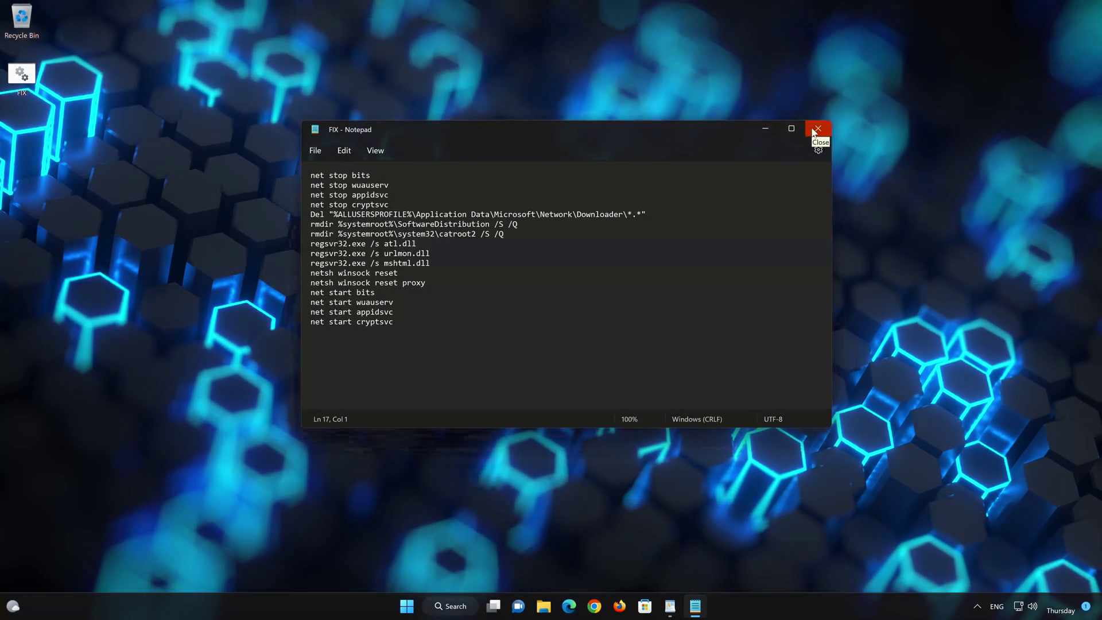
{"action": "left_click", "coordinate": [813, 131]}
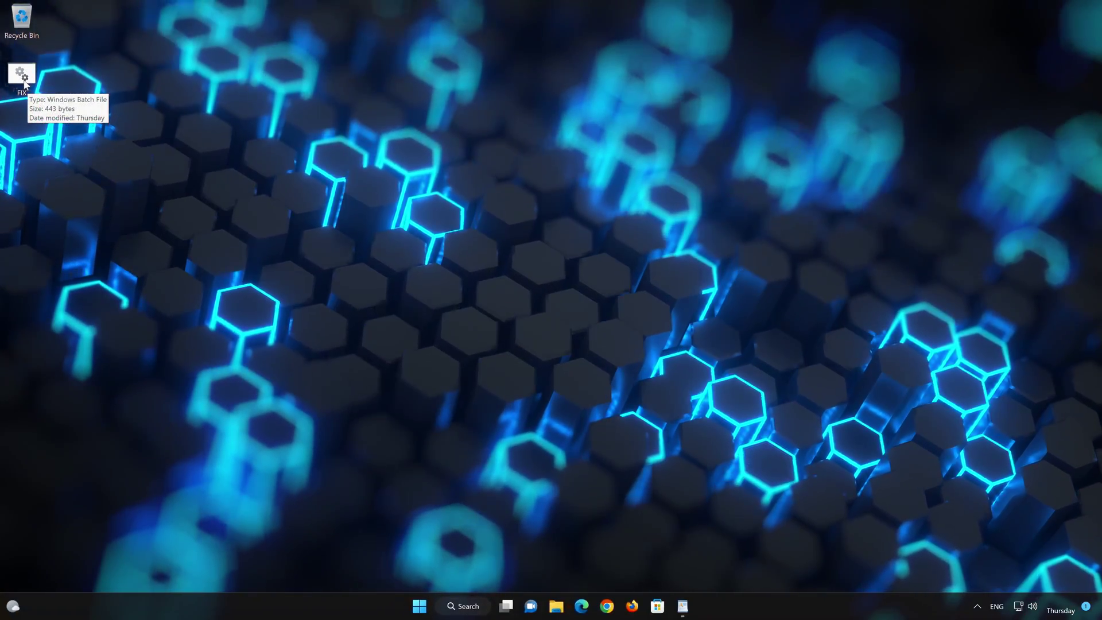
Run the FIX batch file from the desktop as administrator and allow it to make changes to the device
{"action": "right_click", "coordinate": [24, 84]}
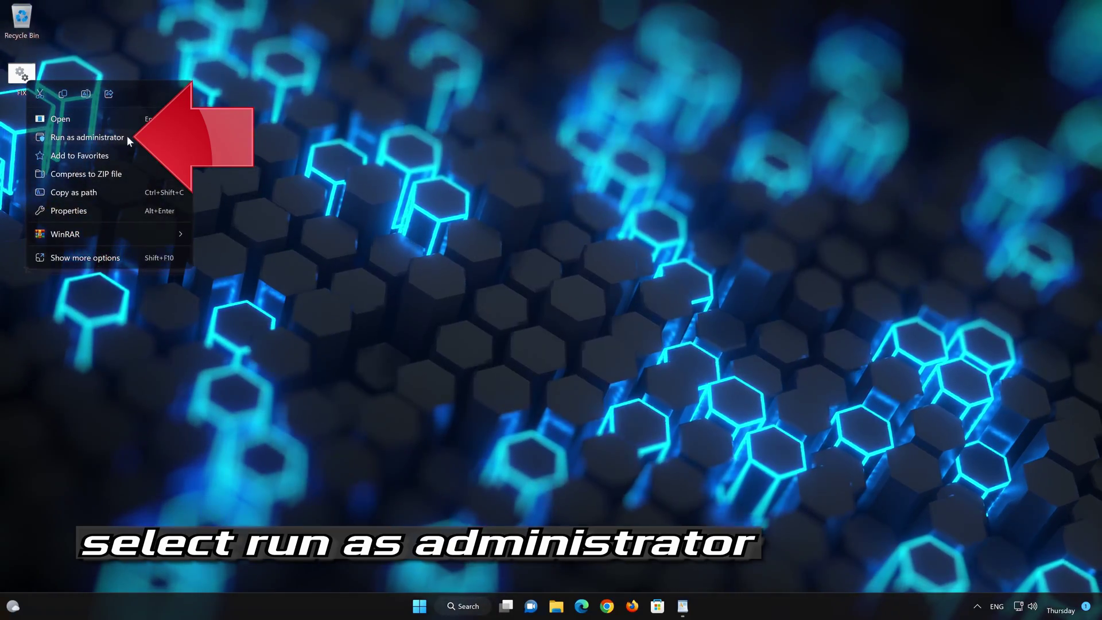
{"action": "left_click", "coordinate": [127, 137]}
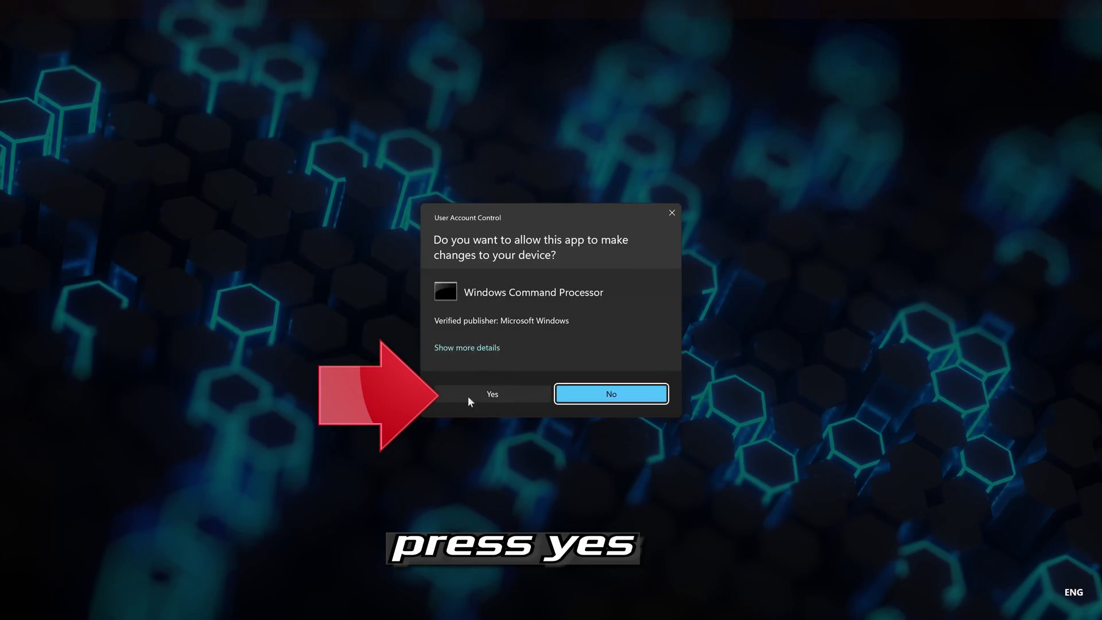
{"action": "left_click", "coordinate": [497, 396]}
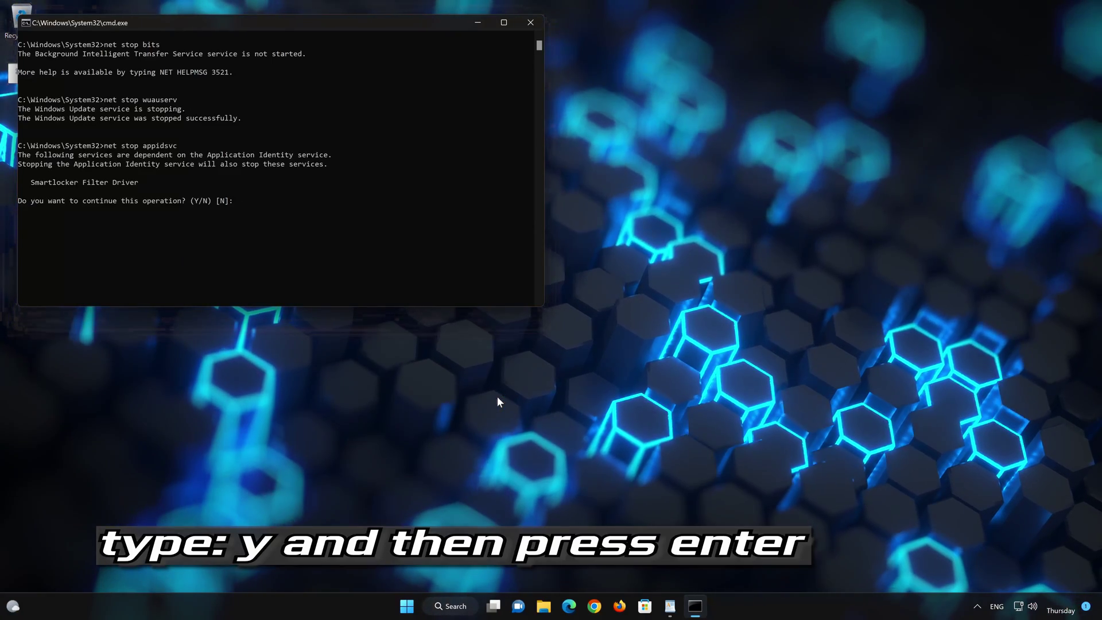
Answer Y to stopping the Application Identity service's dependent services and to deleting the files in the Network Downloader folder
{"action": "type", "text": "Y"}
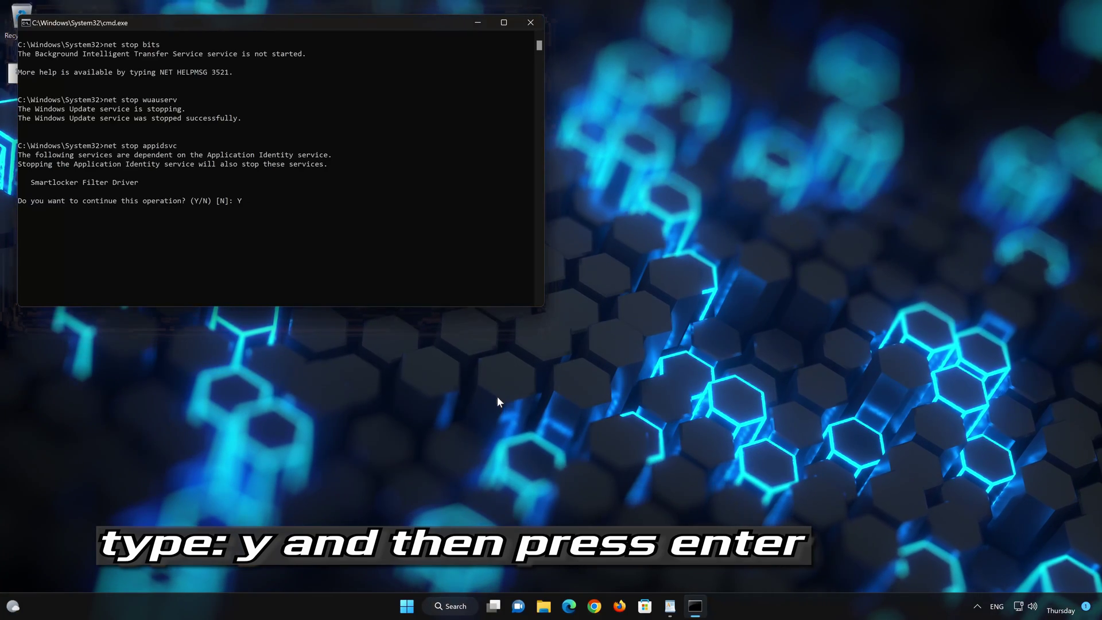
{"action": "key", "text": "Return"}
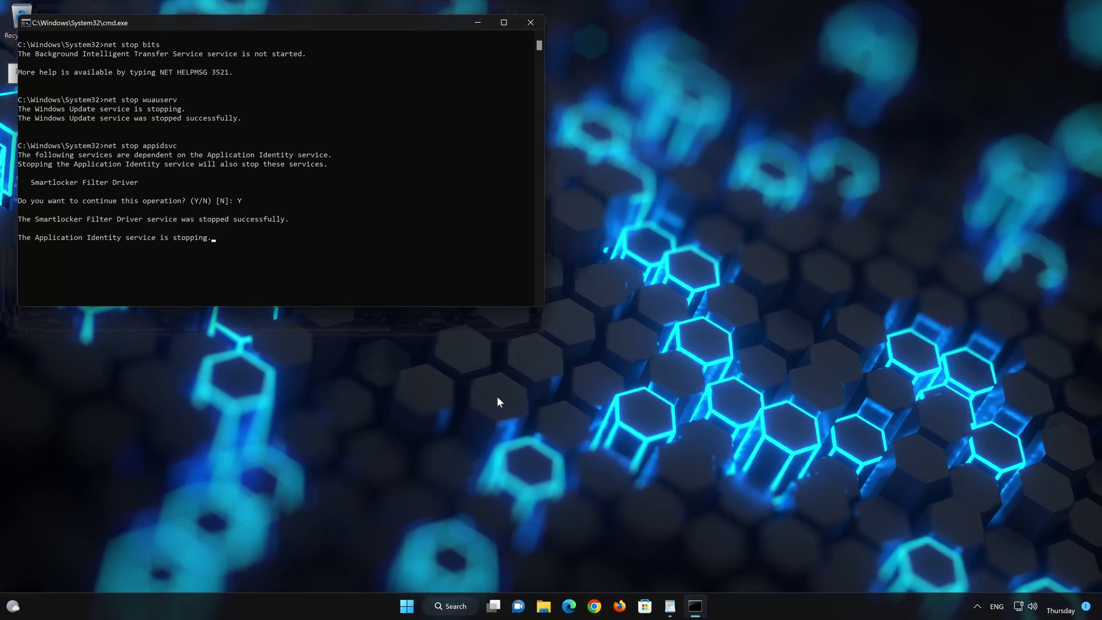
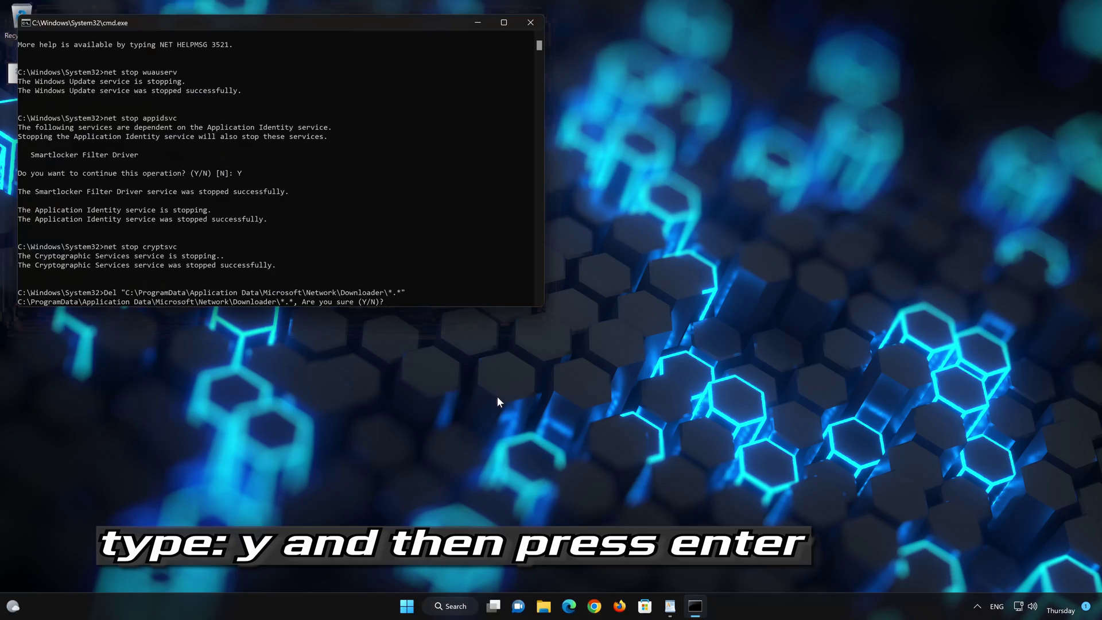
{"action": "type", "text": "Y"}
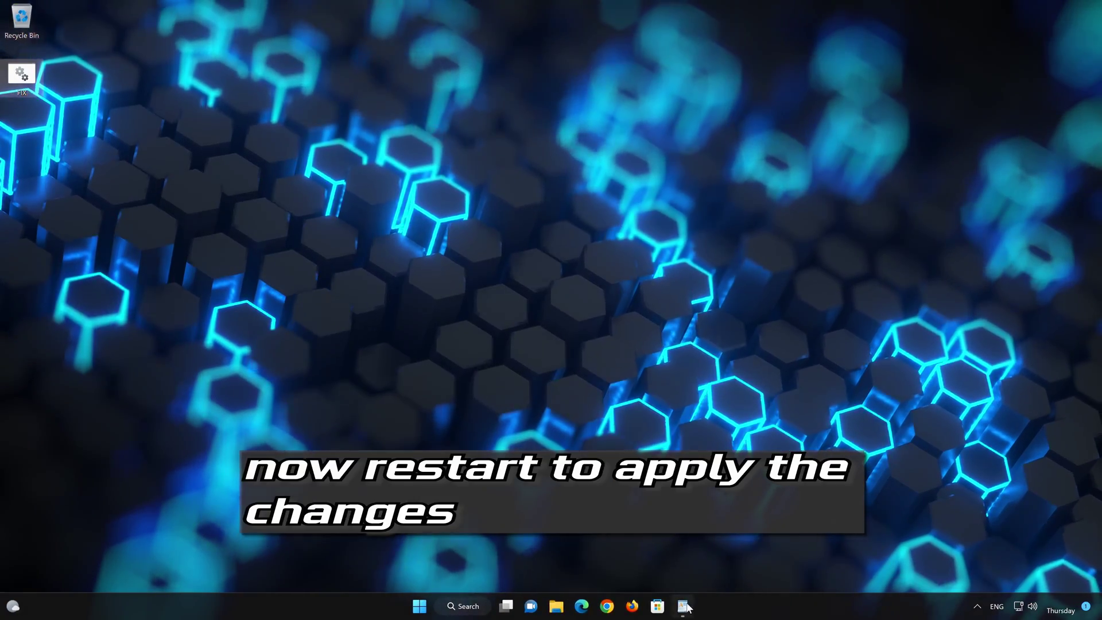
Close the WordPad document without saving its changes and restart the computer
{"action": "left_click", "coordinate": [683, 606]}
{"action": "left_click", "coordinate": [794, 124]}
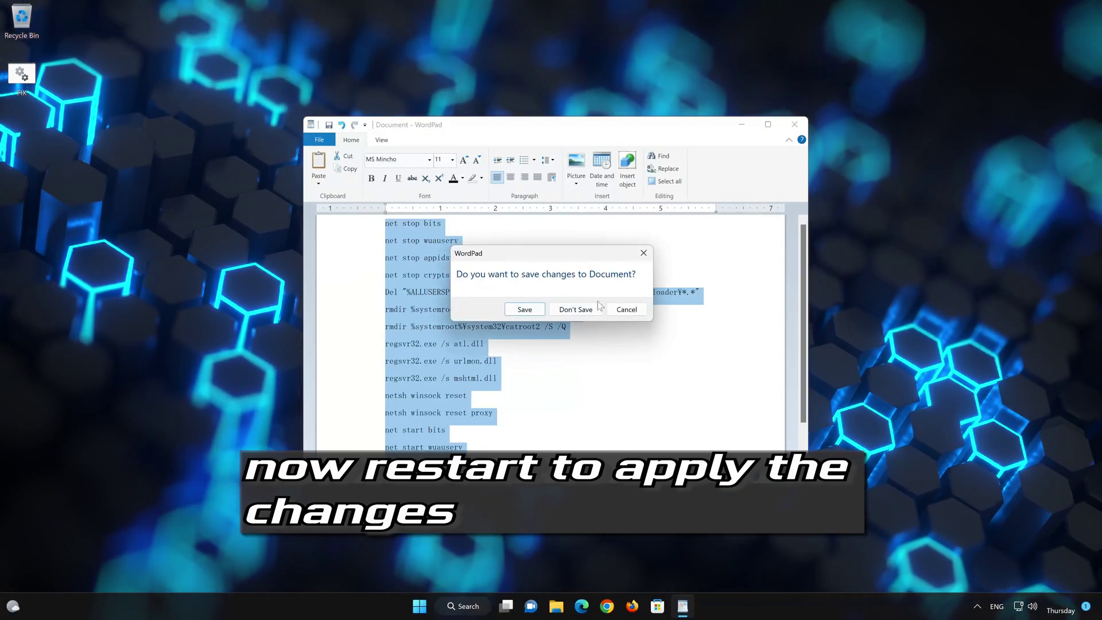
{"action": "left_click", "coordinate": [591, 312]}
{"action": "left_click", "coordinate": [431, 606]}
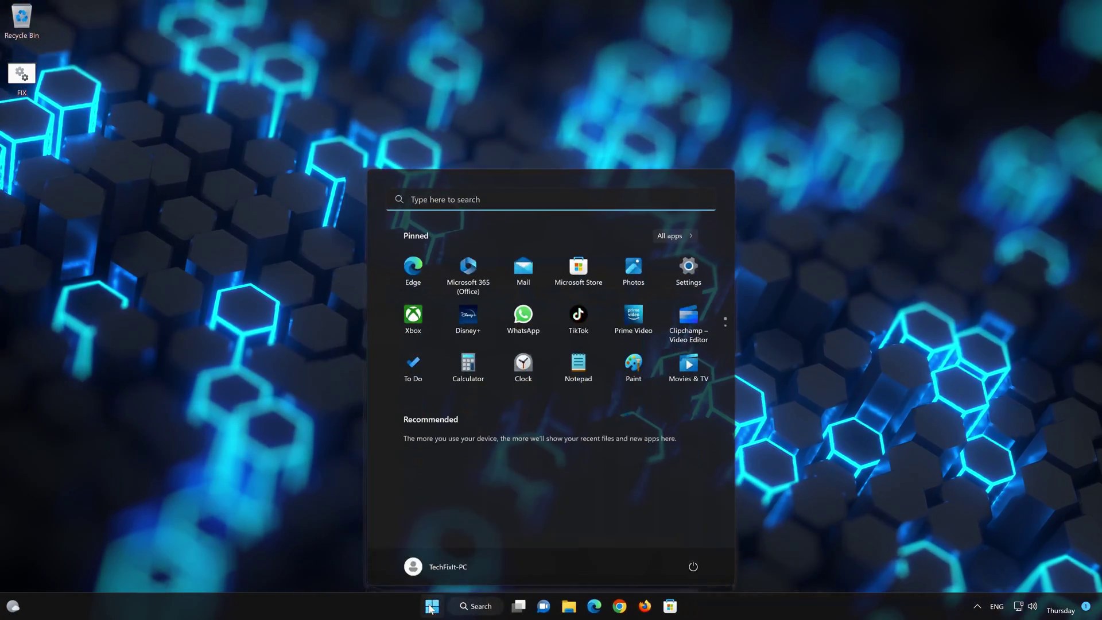
{"action": "left_click", "coordinate": [693, 568]}
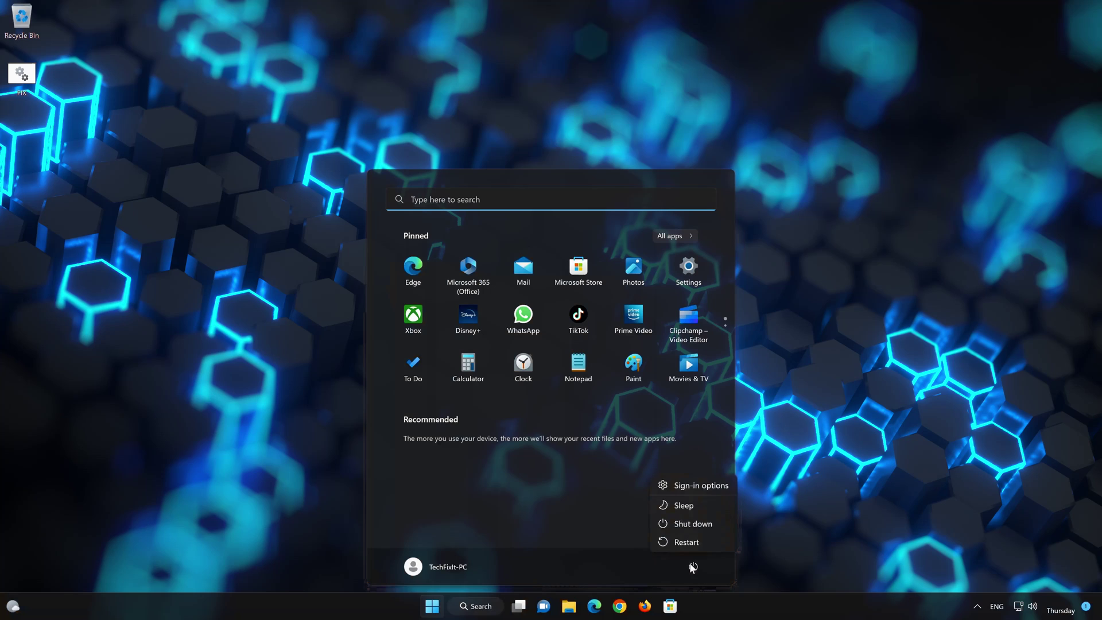
{"action": "left_click", "coordinate": [697, 547]}
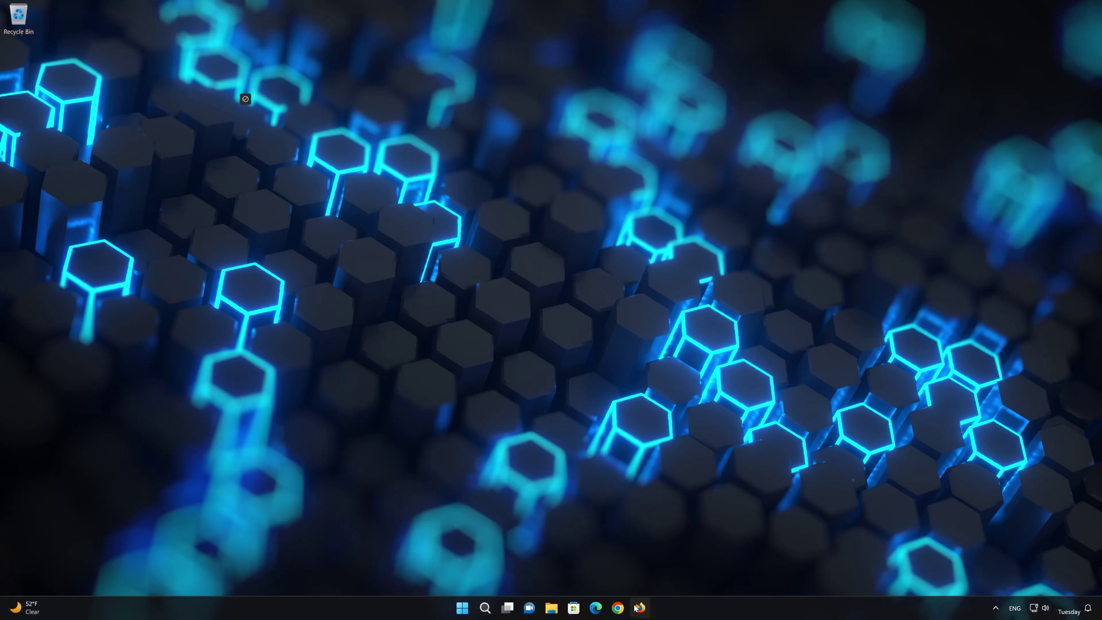
{"action": "left_click", "coordinate": [640, 607]}
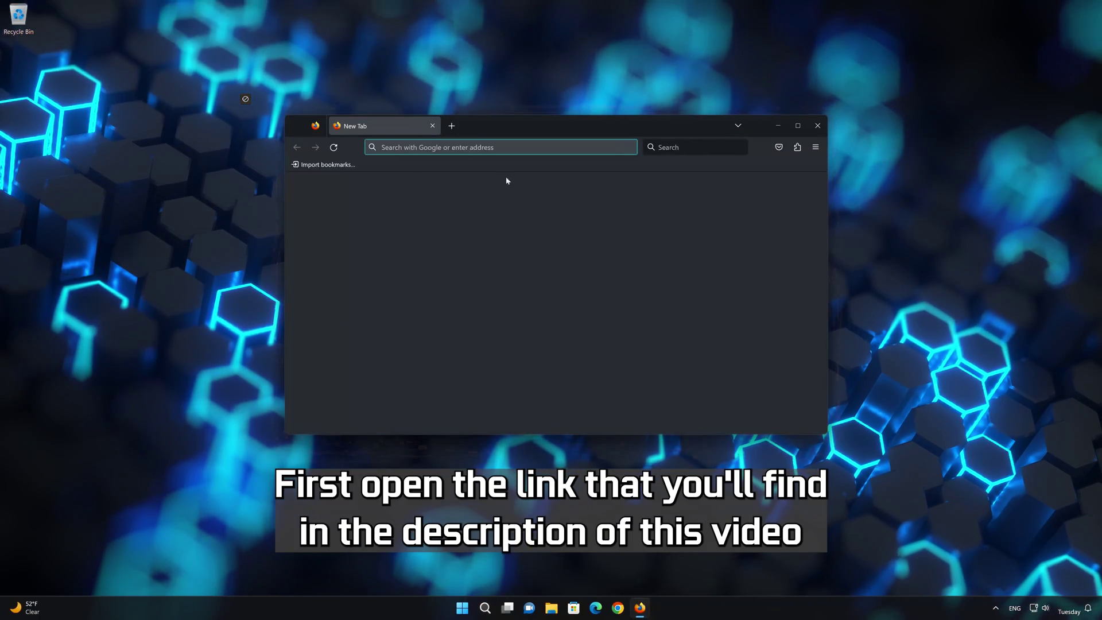
{"action": "right_click", "coordinate": [500, 148]}
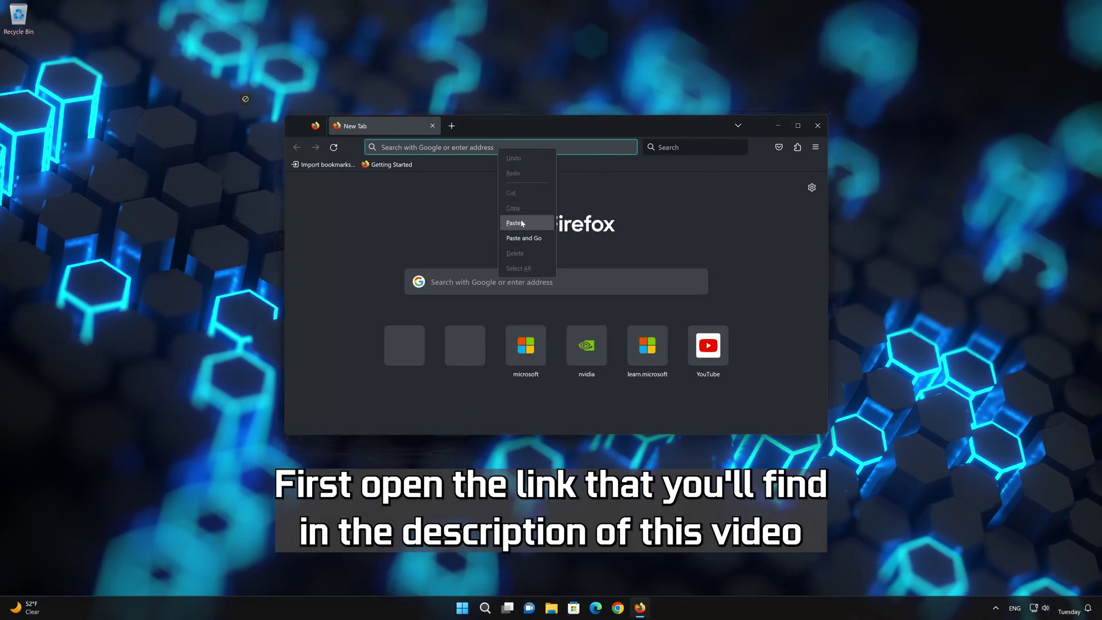
{"action": "left_click", "coordinate": [513, 222]}
{"action": "key", "text": "Return"}
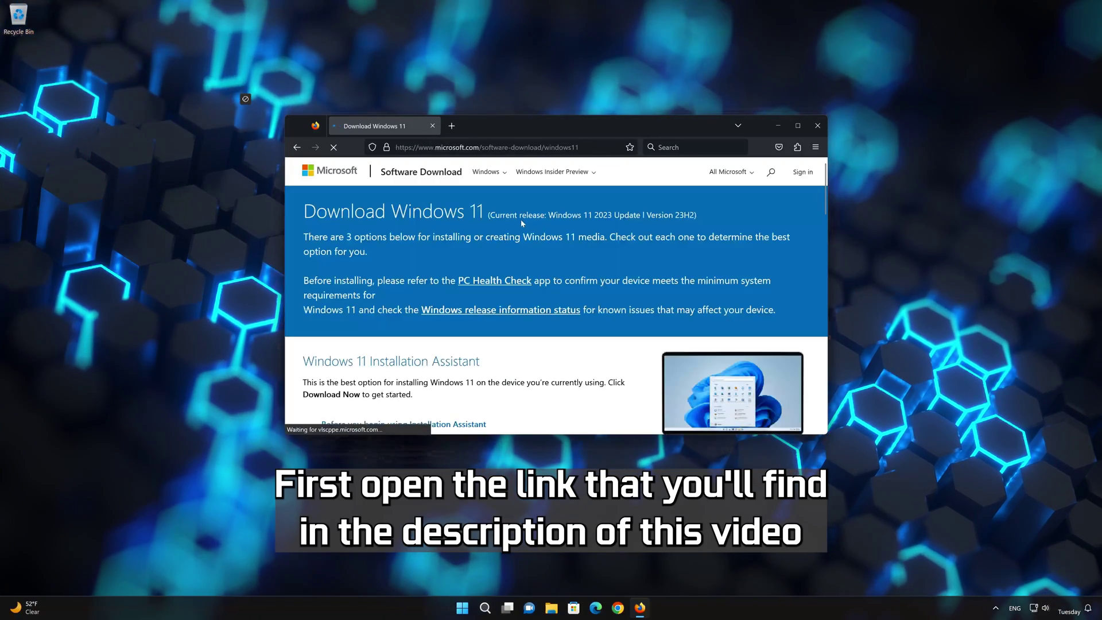
Download the media creation tool offered under Create Windows 11 Installation Media and close the browser
{"action": "scroll", "coordinate": [523, 230], "scroll_direction": "down", "scroll_amount": 4}
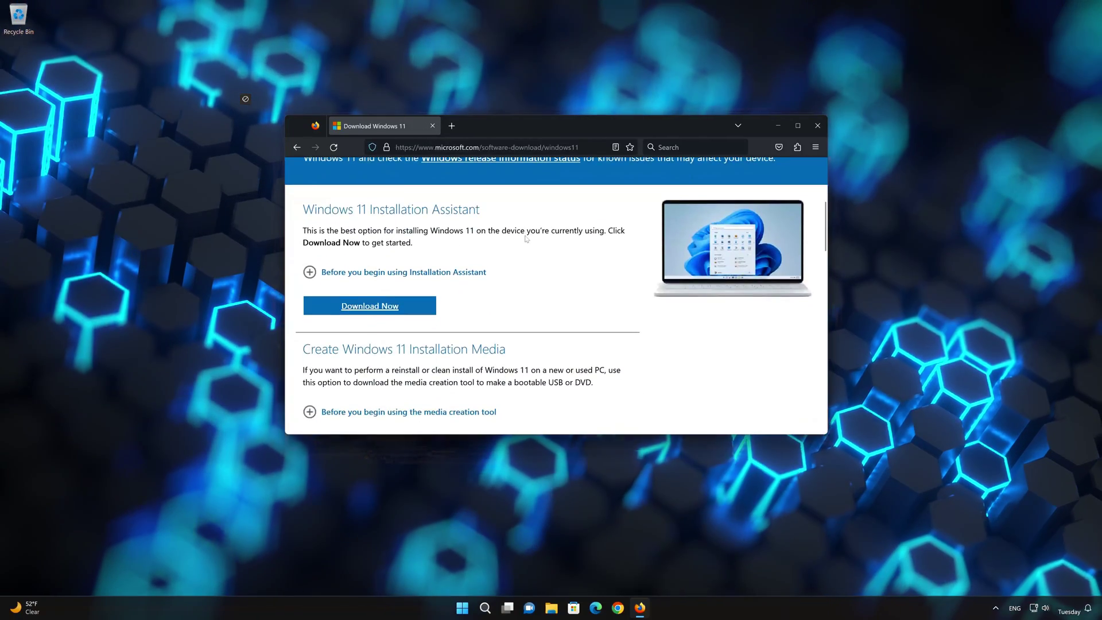
{"action": "scroll", "coordinate": [526, 238], "scroll_direction": "down", "scroll_amount": 3}
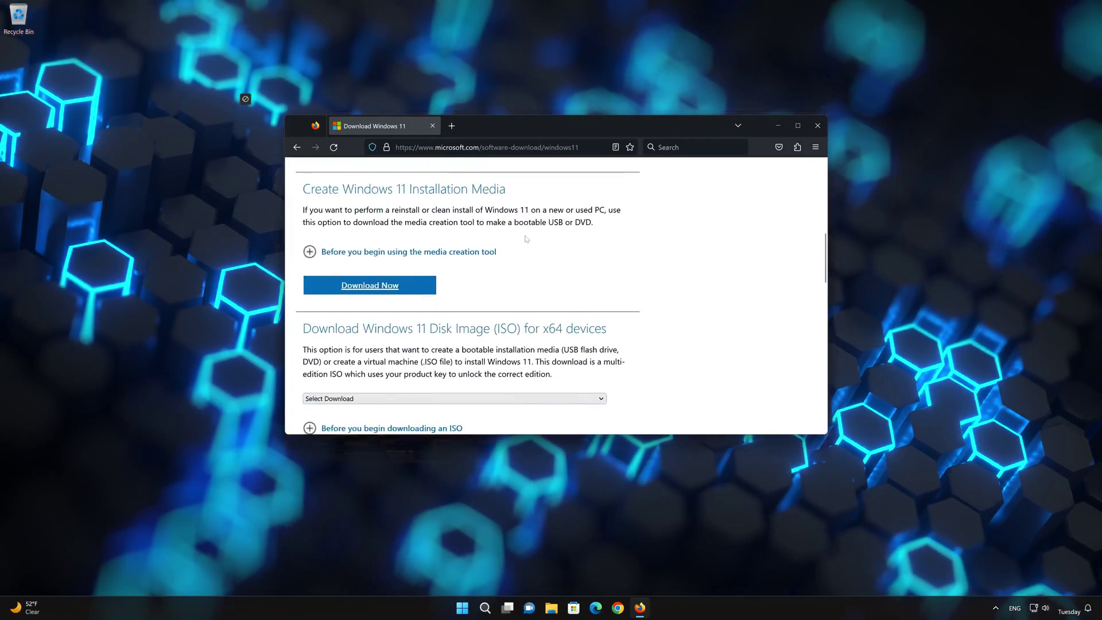
{"action": "scroll", "coordinate": [526, 238], "scroll_direction": "up", "scroll_amount": 1}
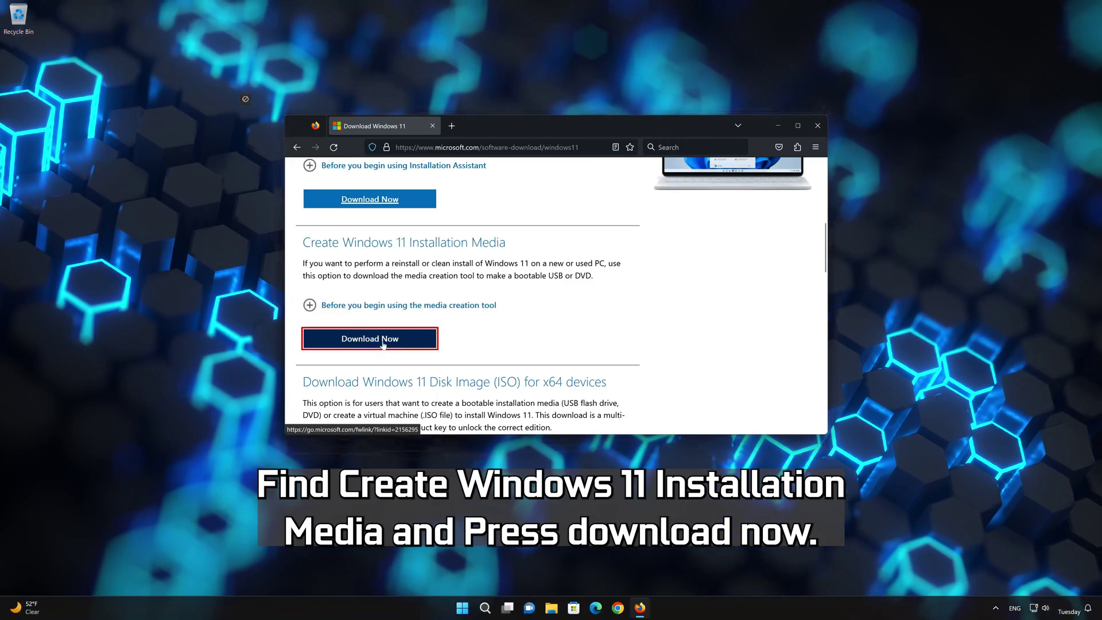
{"action": "left_click", "coordinate": [383, 342]}
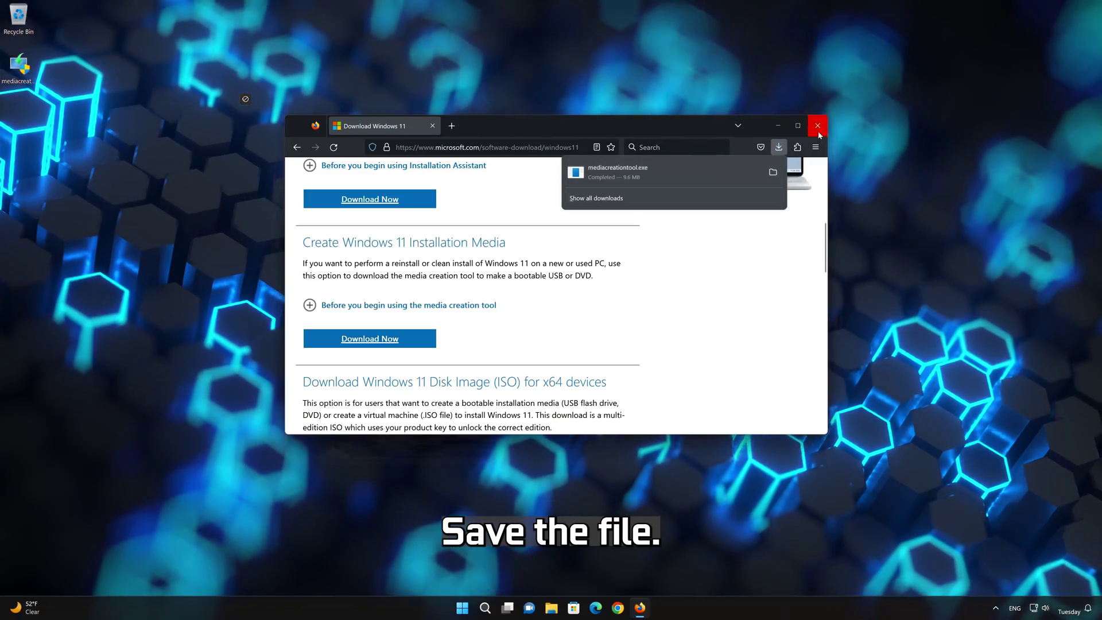
{"action": "left_click", "coordinate": [817, 125]}
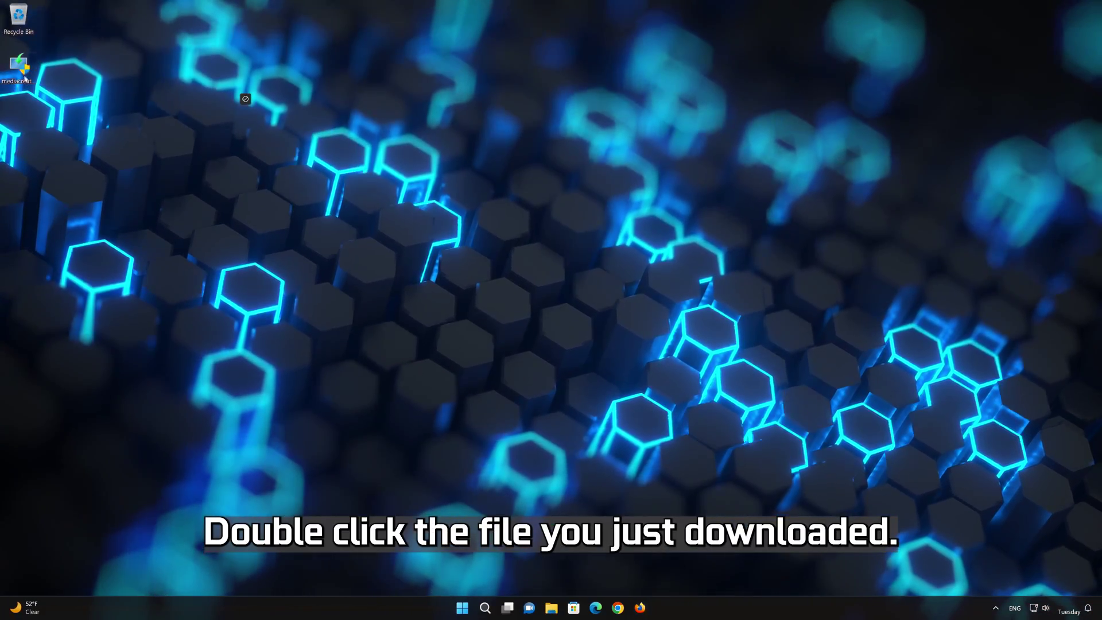
Run the downloaded media creation tool with permission to make changes, accept the license terms and keep the recommended language and edition
{"action": "double_click", "coordinate": [21, 70]}
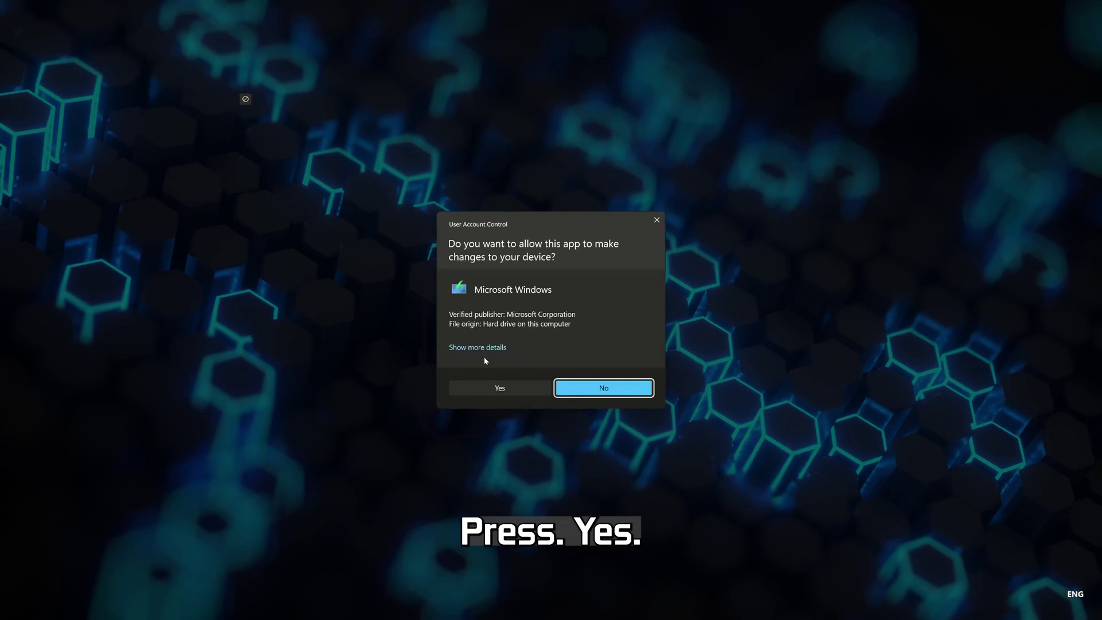
{"action": "left_click", "coordinate": [509, 391]}
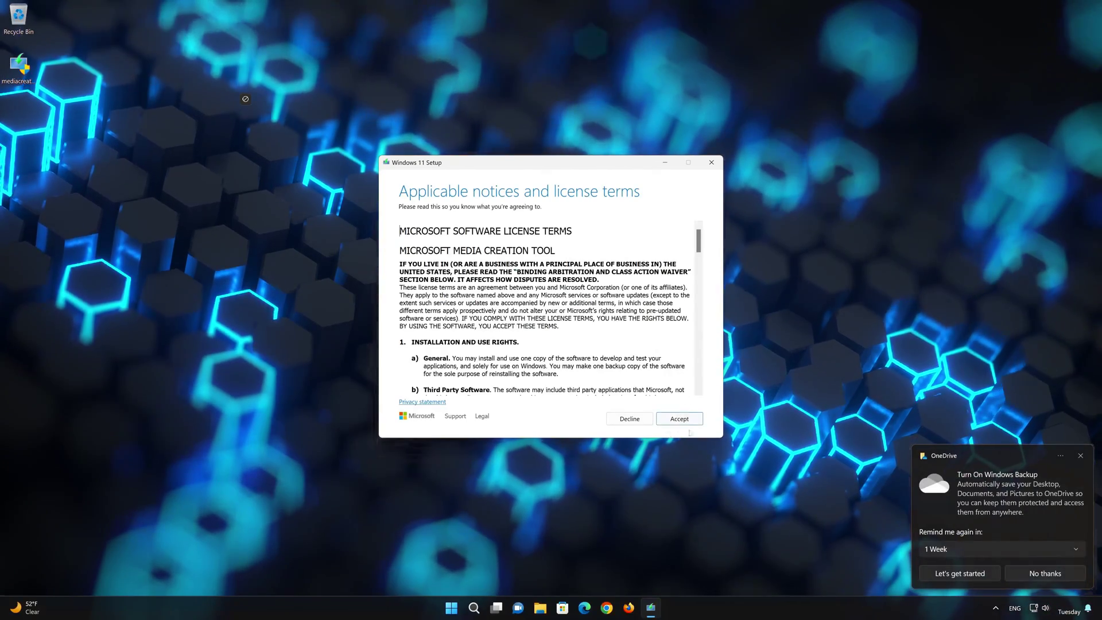
{"action": "left_click", "coordinate": [680, 419]}
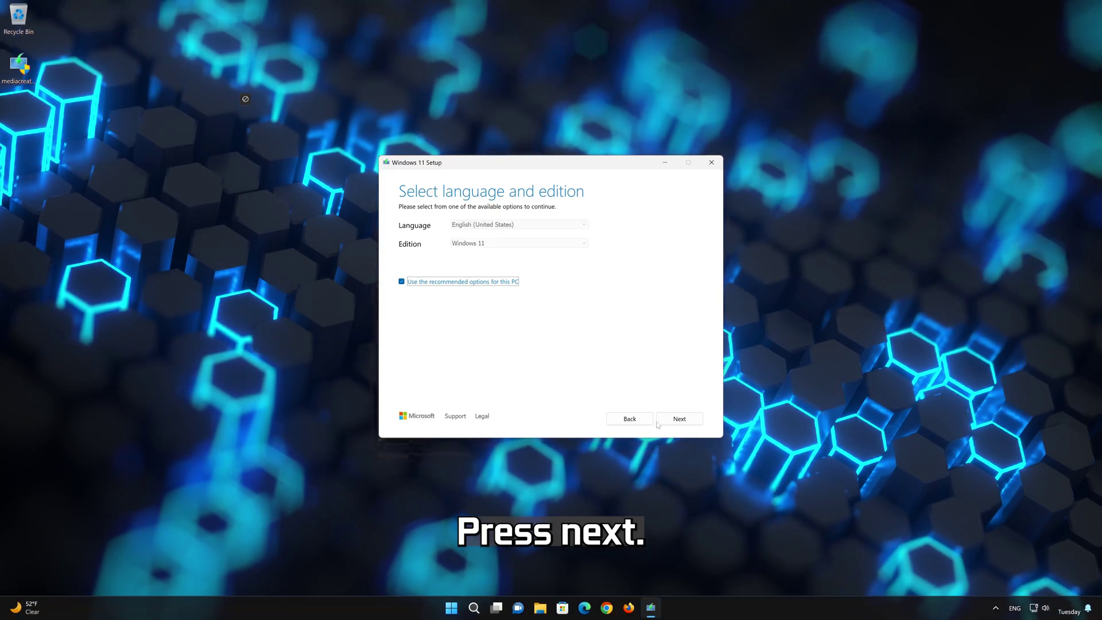
{"action": "left_click", "coordinate": [690, 423]}
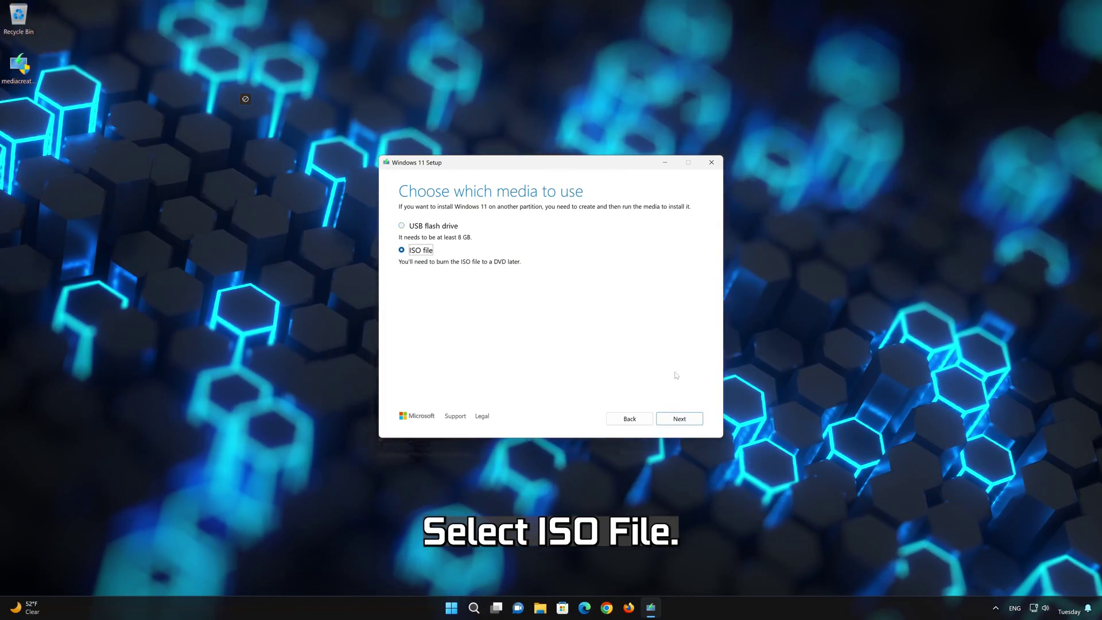
Choose ISO file as the media and save it to the Desktop as Windows11
{"action": "left_click", "coordinate": [689, 419]}
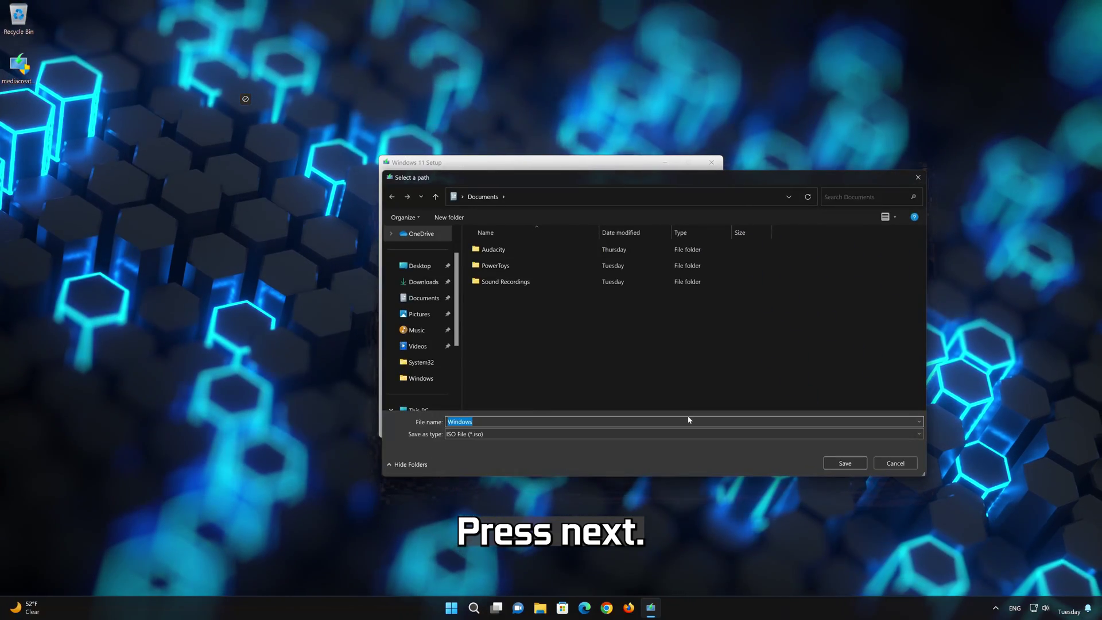
{"action": "left_click", "coordinate": [404, 268]}
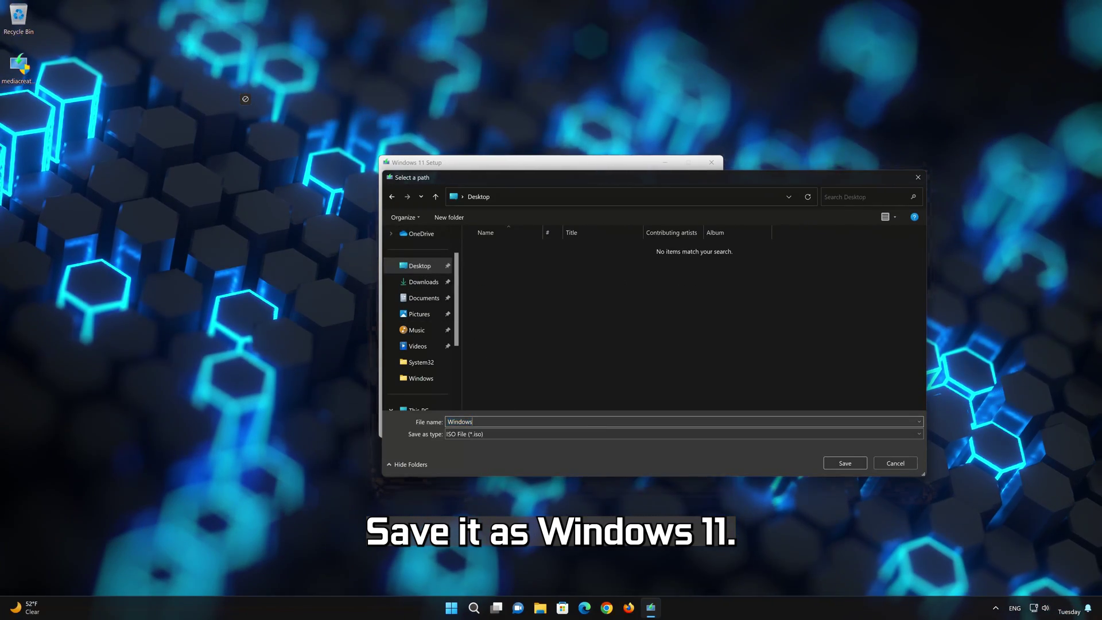
{"action": "key", "text": "End"}
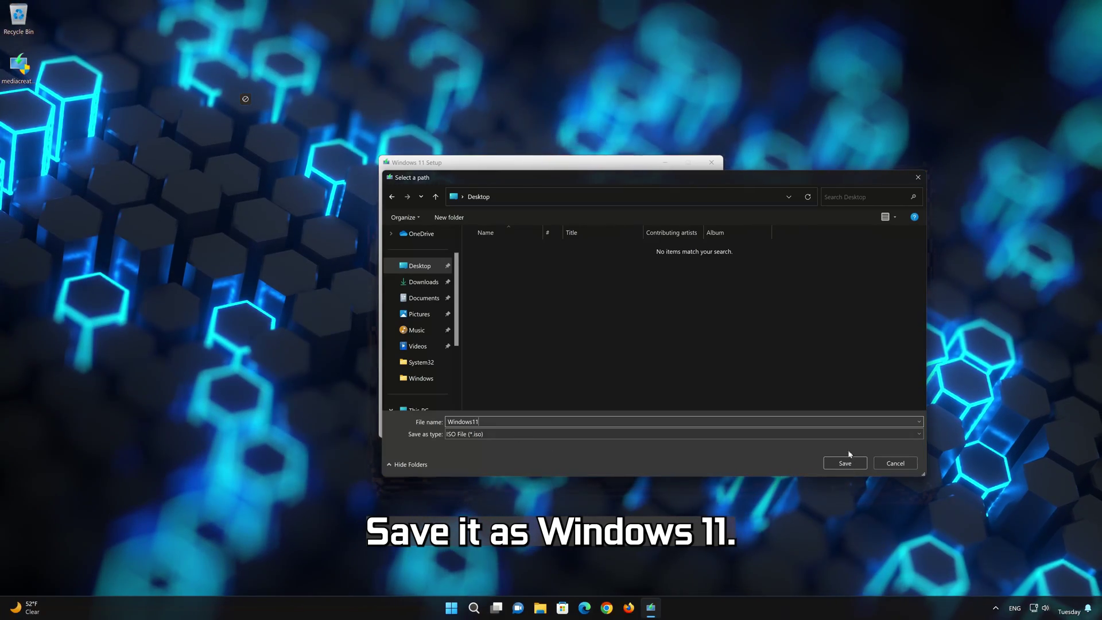
{"action": "left_click", "coordinate": [852, 462]}
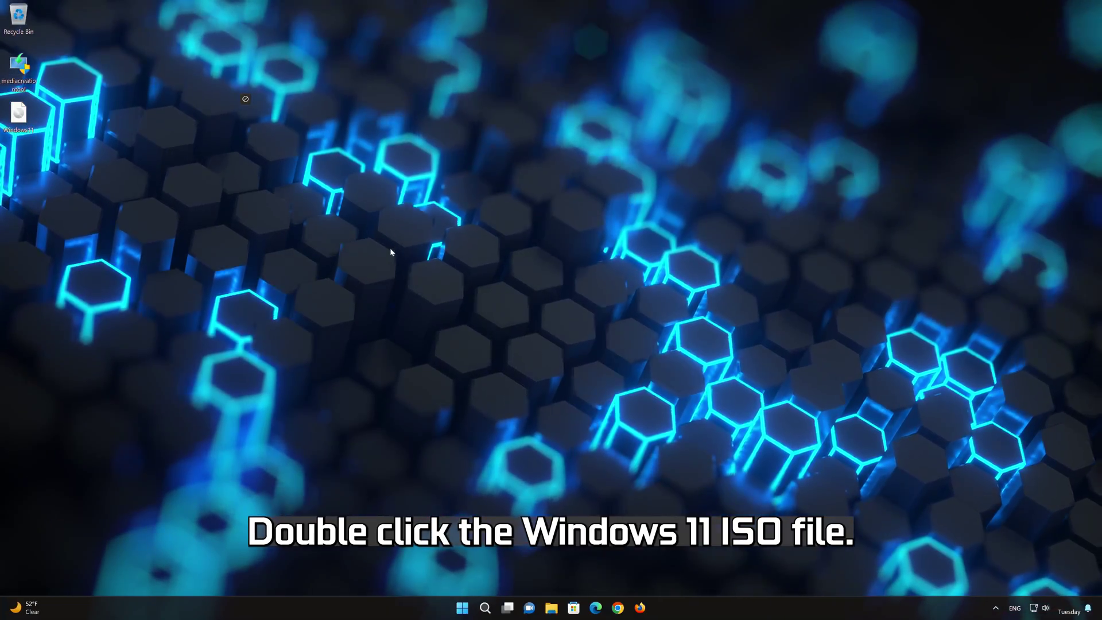
Mount the Windows11 ISO from the desktop and run its setup application, allowing it to make changes to the device
{"action": "double_click", "coordinate": [18, 117]}
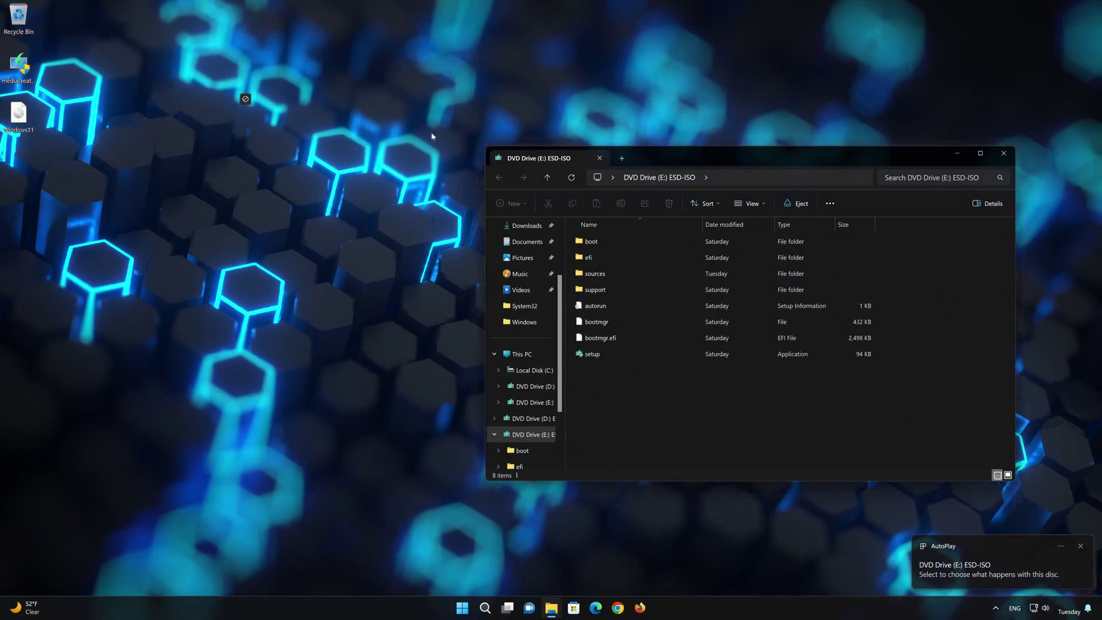
{"action": "left_click_drag", "start_coordinate": [663, 158], "coordinate": [552, 124]}
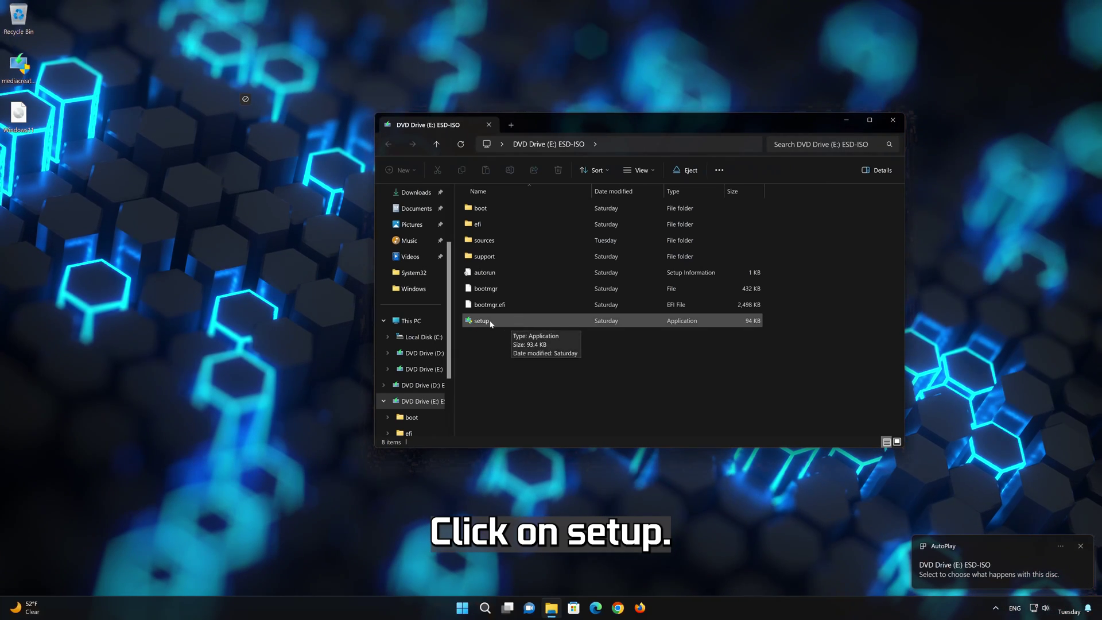
{"action": "double_click", "coordinate": [491, 322]}
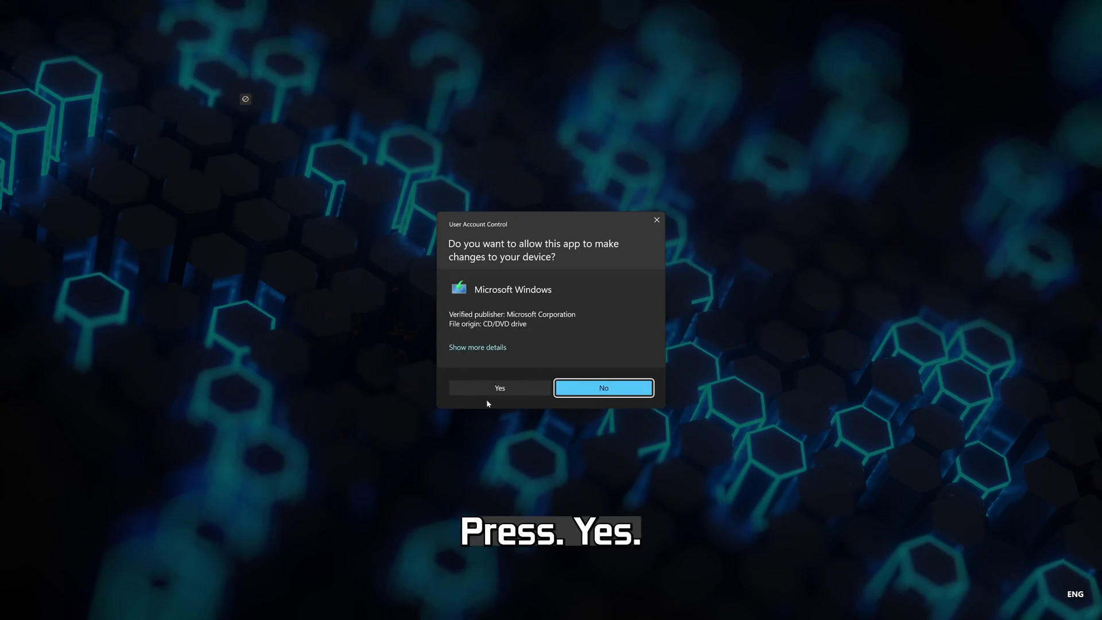
{"action": "left_click", "coordinate": [499, 390]}
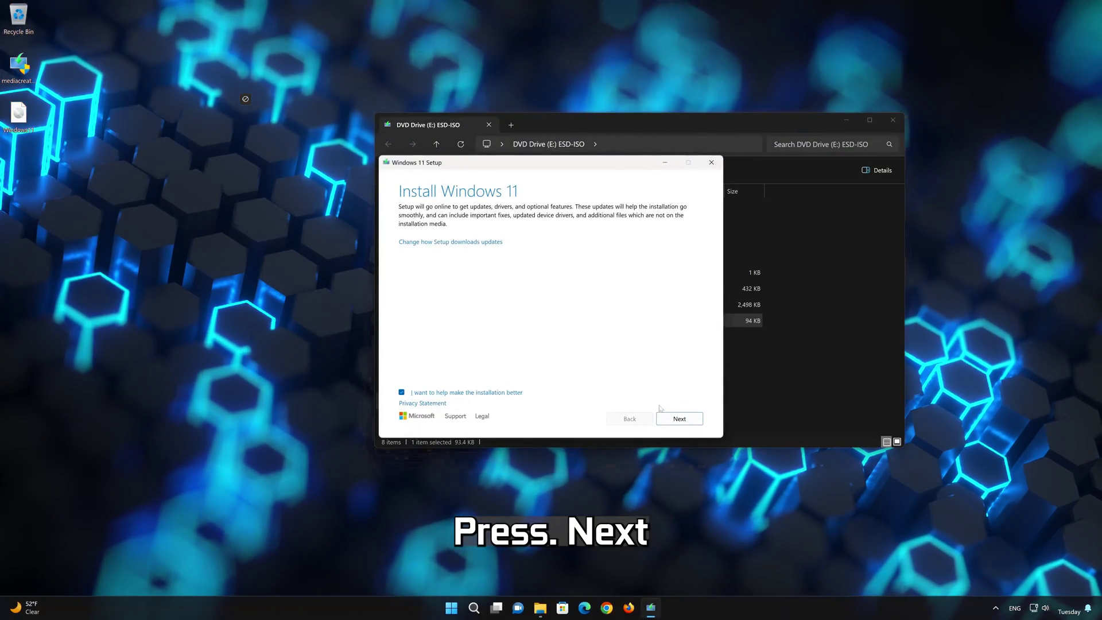
Close the DVD drive window and start installing Windows 11 Pro, keeping personal files and apps
{"action": "left_click", "coordinate": [892, 120]}
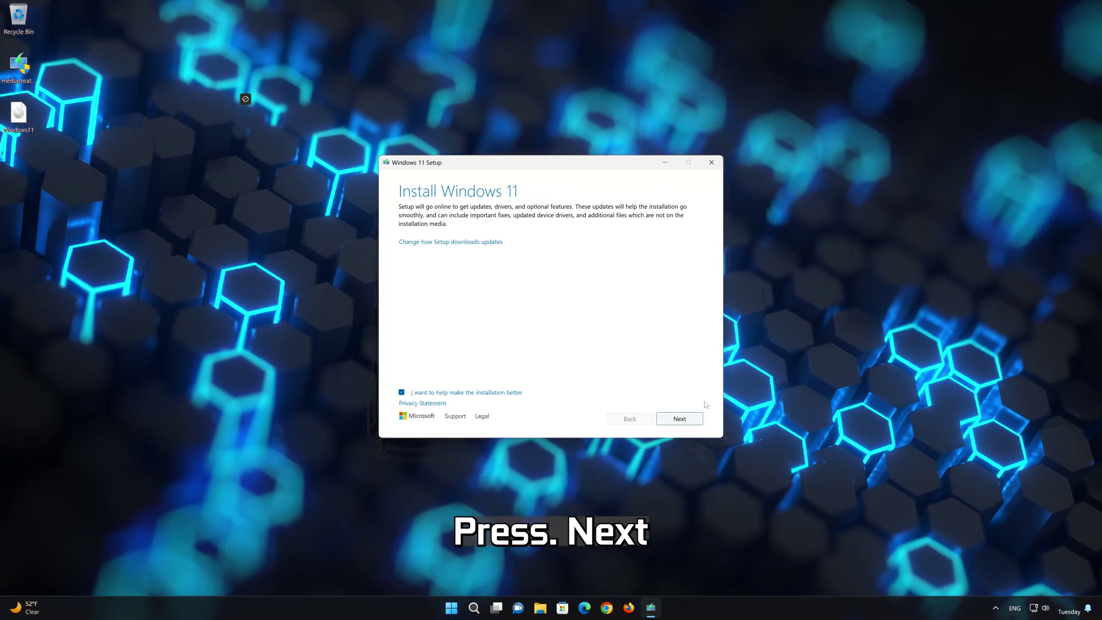
{"action": "left_click", "coordinate": [679, 419]}
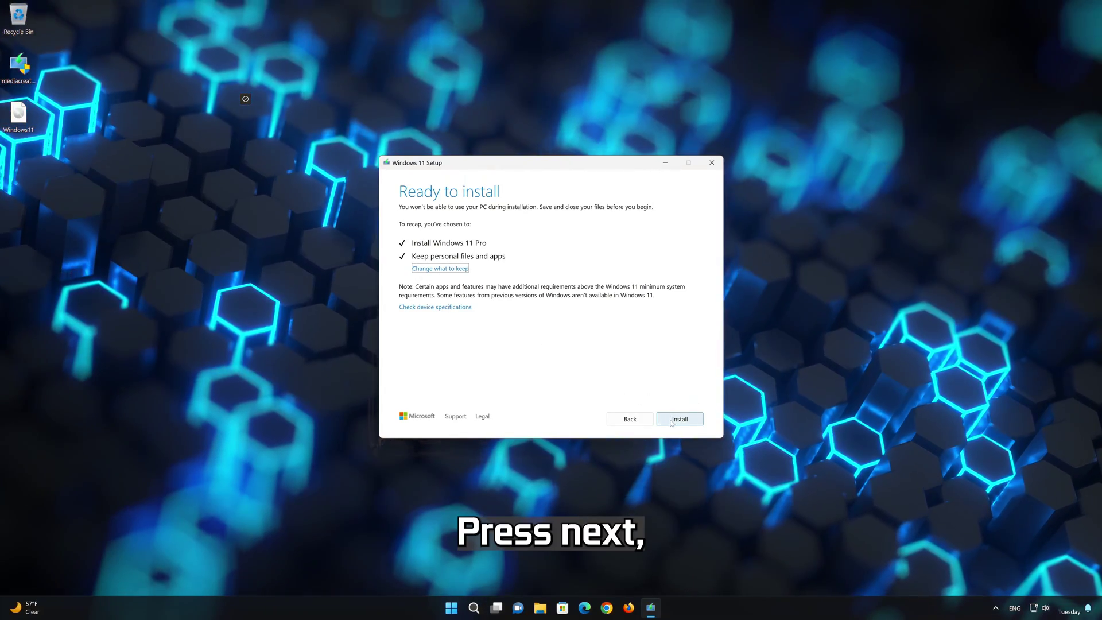
{"action": "left_click", "coordinate": [672, 423]}
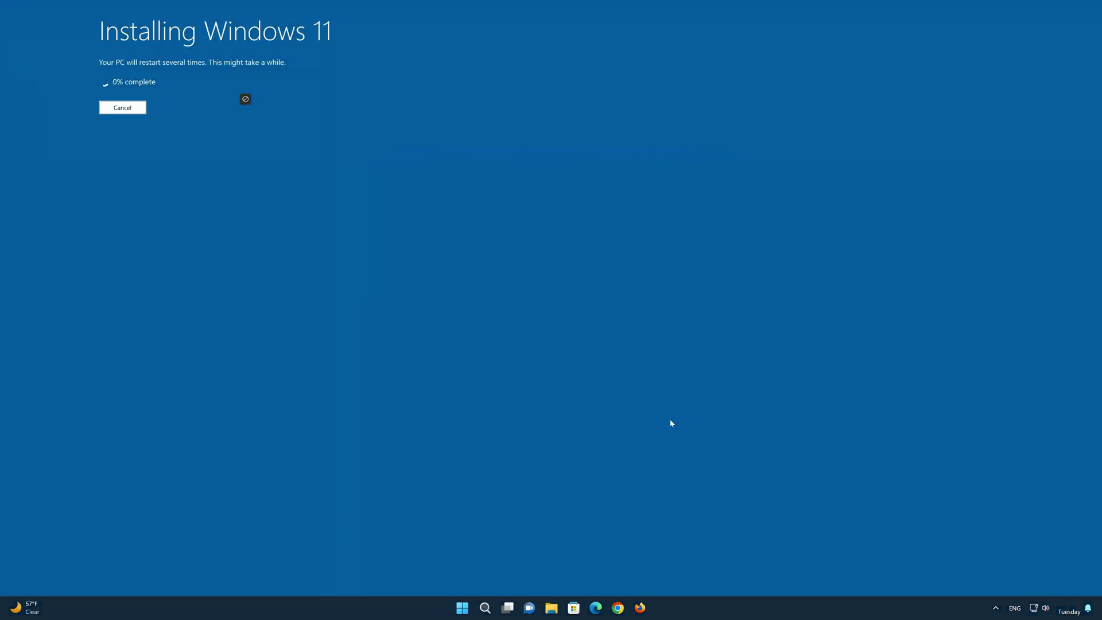